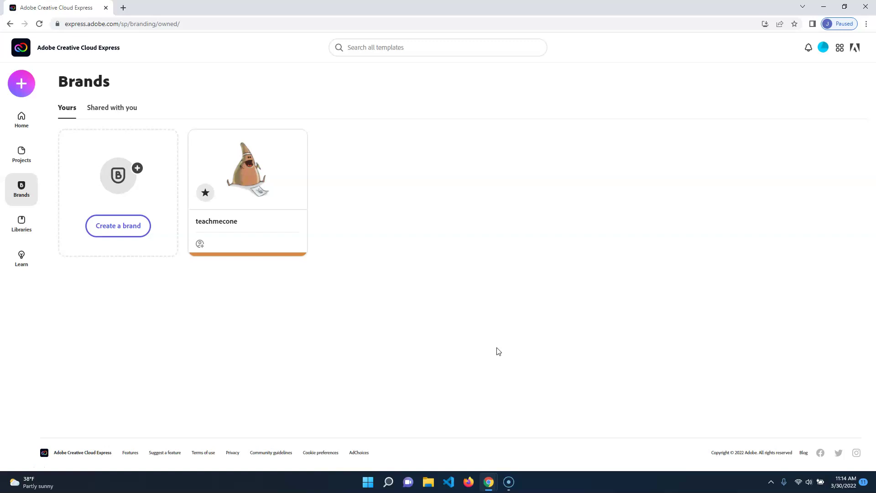
{"action": "left_click", "coordinate": [21, 83]}
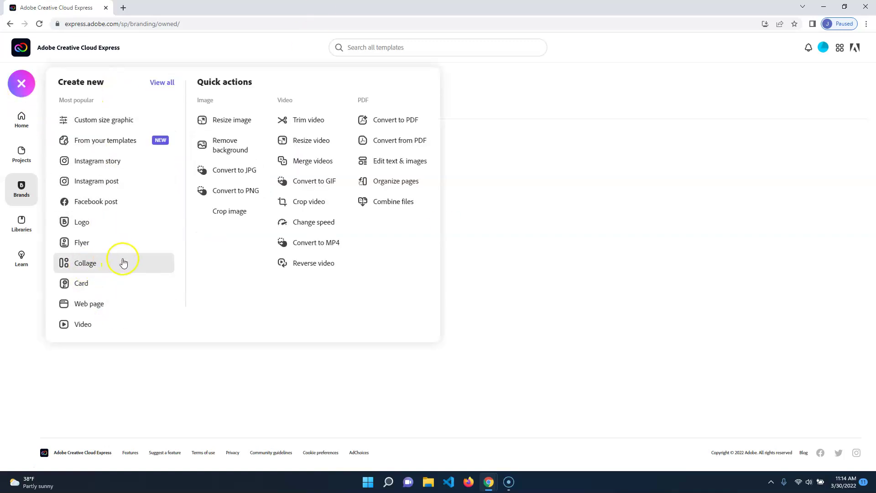
{"action": "left_click", "coordinate": [629, 333]}
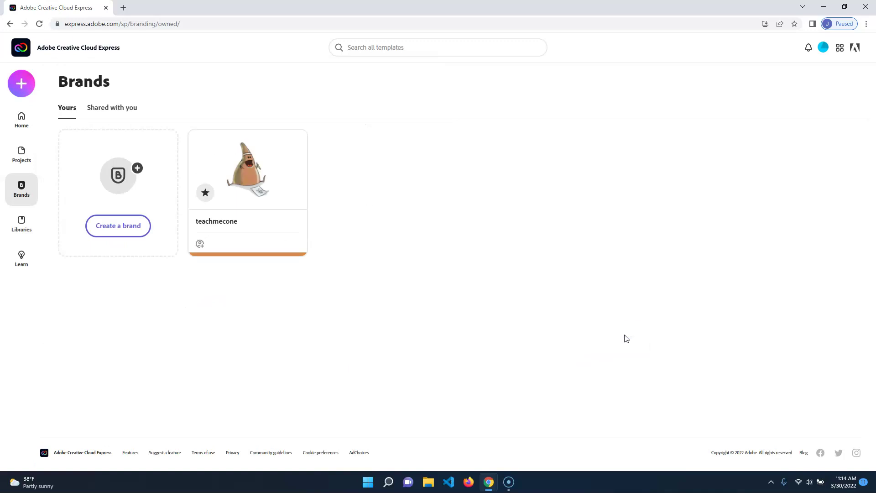
{"action": "left_click", "coordinate": [23, 83]}
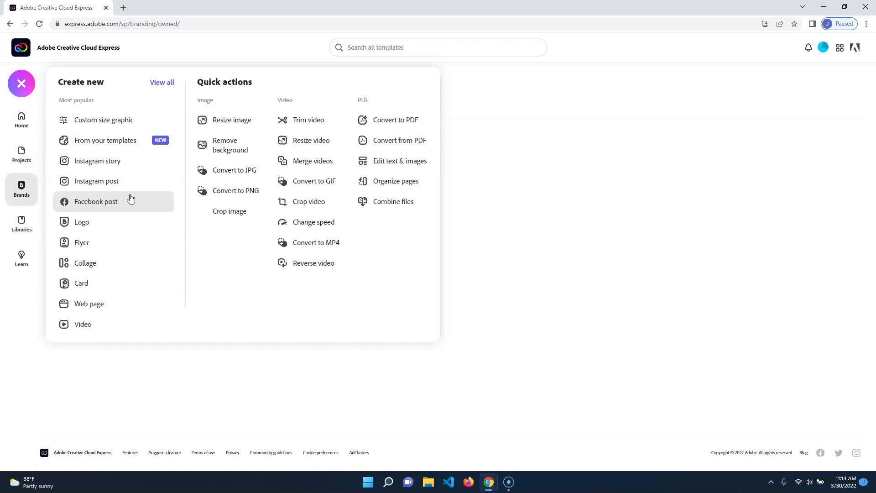
{"action": "left_click", "coordinate": [516, 319]}
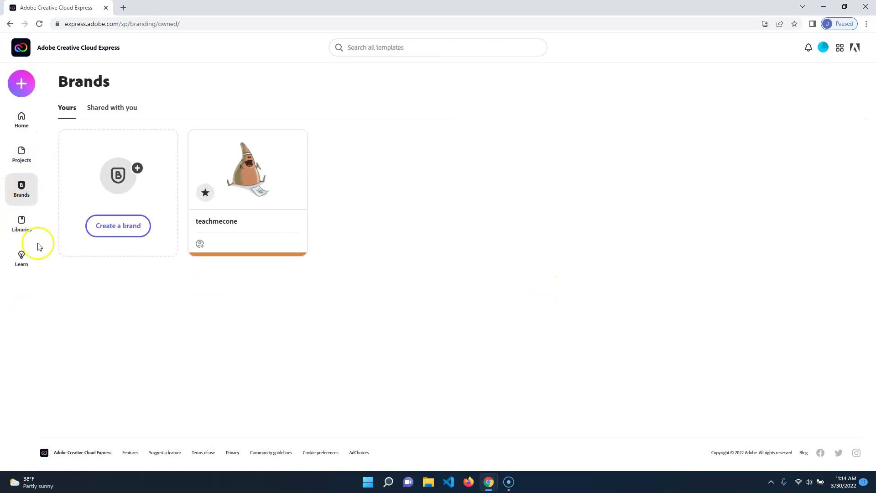
{"action": "mouse_move", "coordinate": [292, 169]}
{"action": "left_click", "coordinate": [294, 143]}
{"action": "left_click", "coordinate": [234, 163]}
{"action": "mouse_move", "coordinate": [219, 241]}
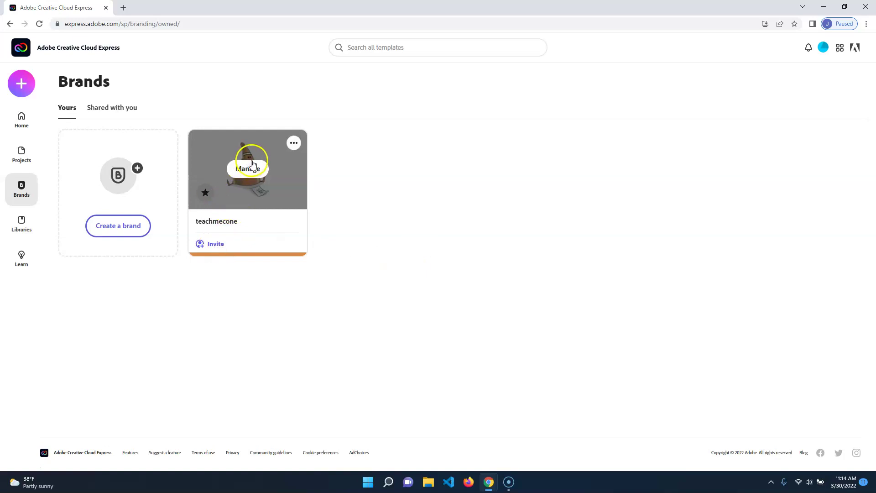
Step: Start a new brand and upload coneImage.png from the Desktop as its logo
{"action": "left_click", "coordinate": [112, 226]}
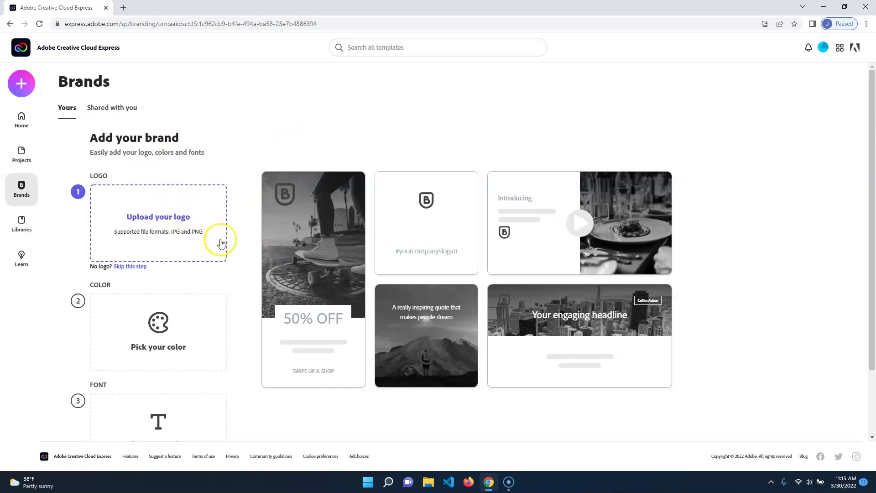
{"action": "left_click", "coordinate": [157, 221]}
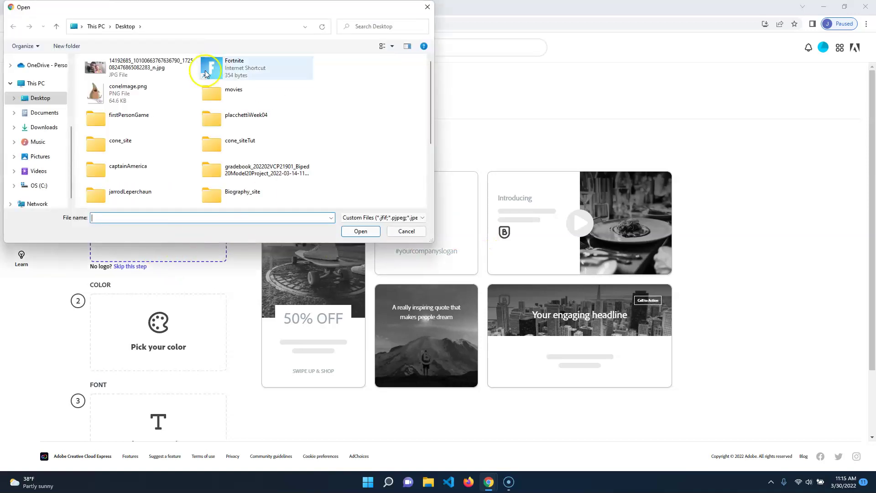
{"action": "left_click", "coordinate": [117, 90]}
{"action": "left_click", "coordinate": [357, 230]}
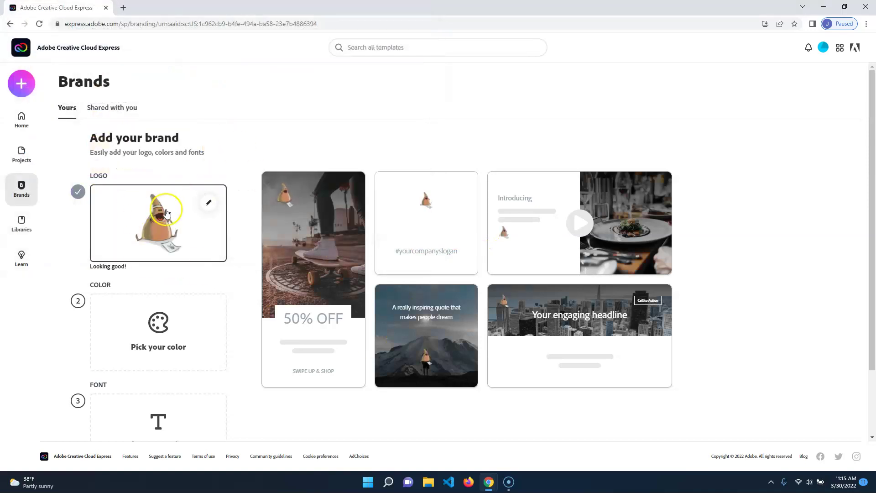
Step: Set the brand colour to the orange #CA8447, starting from the logo's tan colour, and save it
{"action": "left_click", "coordinate": [164, 329]}
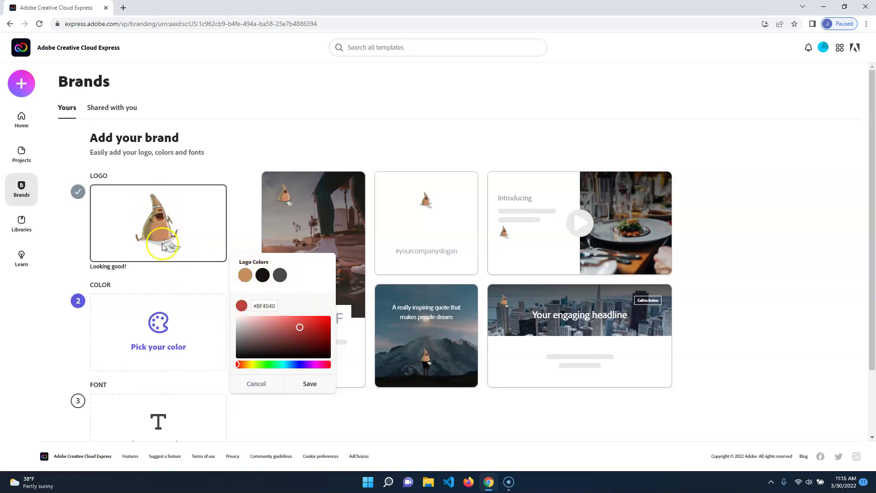
{"action": "left_click", "coordinate": [244, 275]}
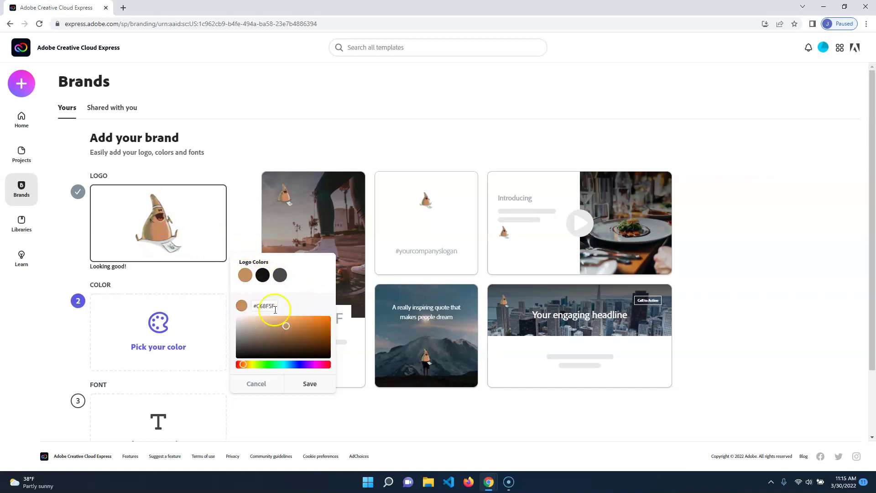
{"action": "left_click", "coordinate": [287, 325]}
{"action": "left_click", "coordinate": [282, 311]}
{"action": "left_click", "coordinate": [309, 384]}
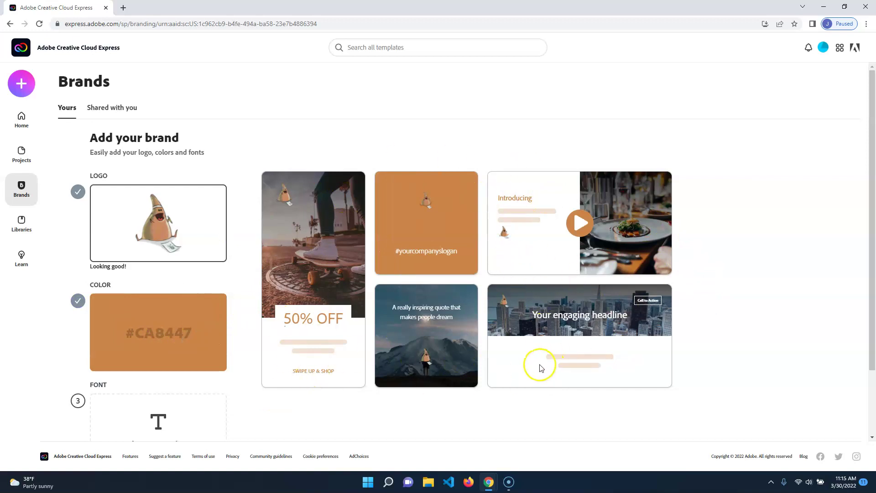
Step: Browse the font choices and set the brand font to Museo Sans Rounded 500 from the Clean group
{"action": "scroll", "coordinate": [529, 370], "scroll_direction": "down", "scroll_amount": 2}
{"action": "left_click", "coordinate": [172, 359]}
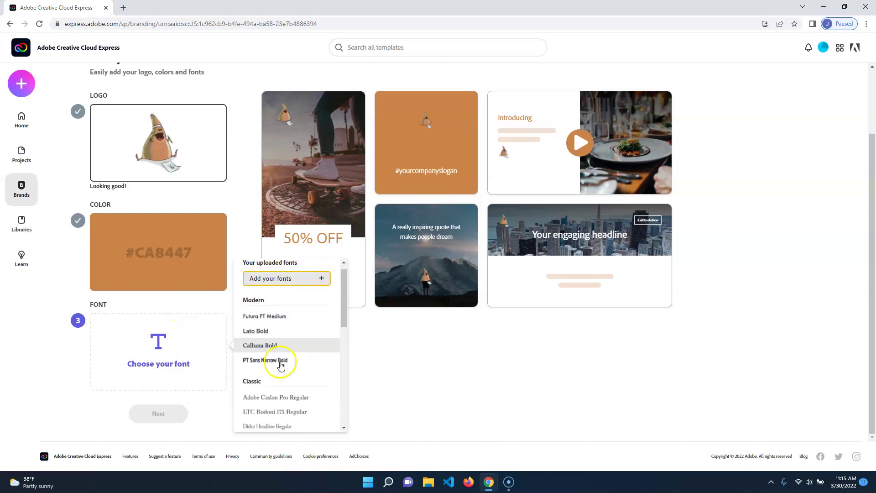
{"action": "scroll", "coordinate": [290, 355], "scroll_direction": "down", "scroll_amount": 5}
{"action": "scroll", "coordinate": [288, 373], "scroll_direction": "up", "scroll_amount": 5}
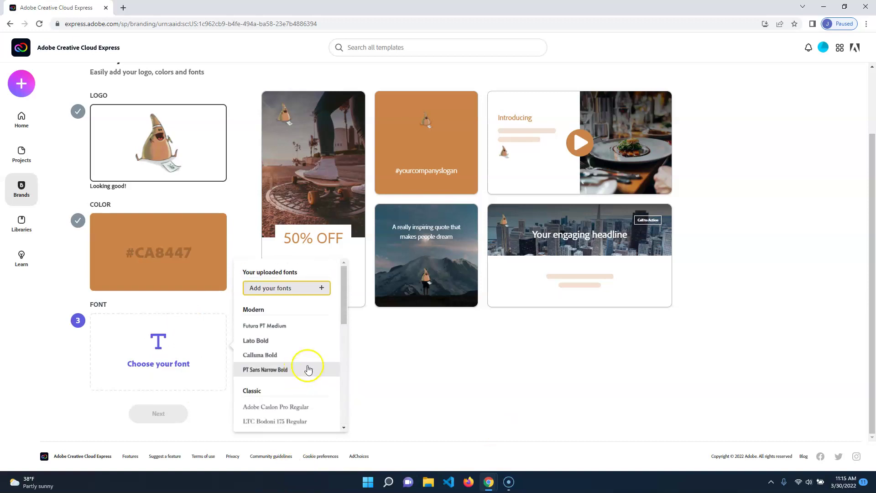
{"action": "scroll", "coordinate": [305, 382], "scroll_direction": "down", "scroll_amount": 5}
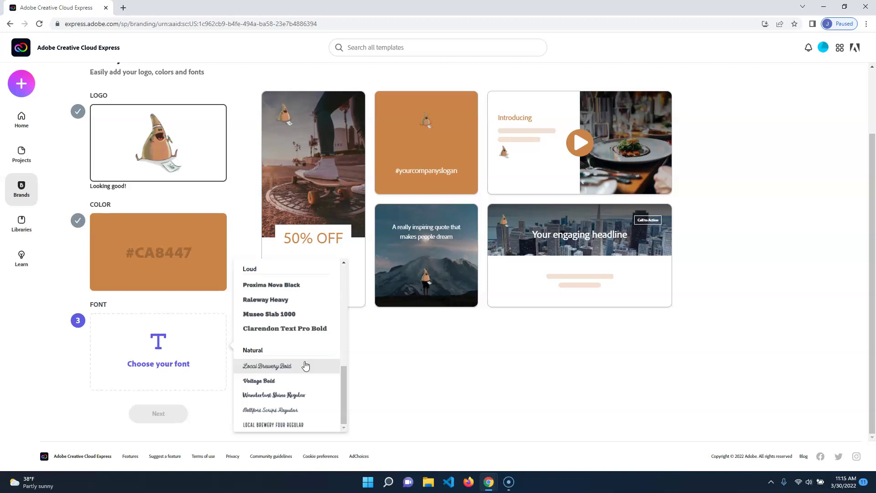
{"action": "scroll", "coordinate": [280, 340], "scroll_direction": "up", "scroll_amount": 2}
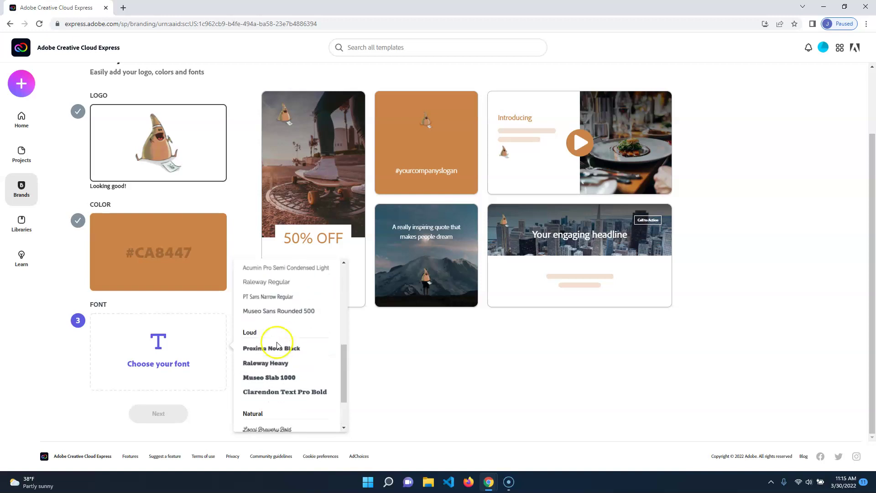
{"action": "scroll", "coordinate": [304, 362], "scroll_direction": "up", "scroll_amount": 1}
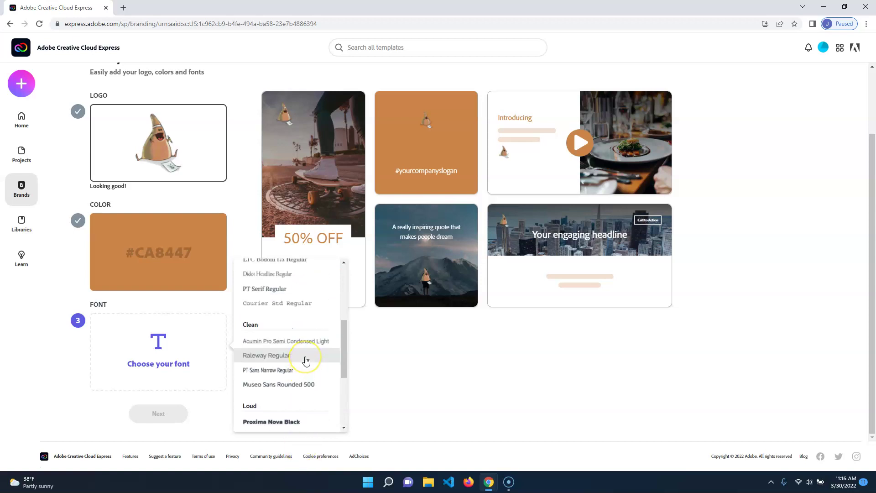
{"action": "scroll", "coordinate": [306, 361], "scroll_direction": "up", "scroll_amount": 1}
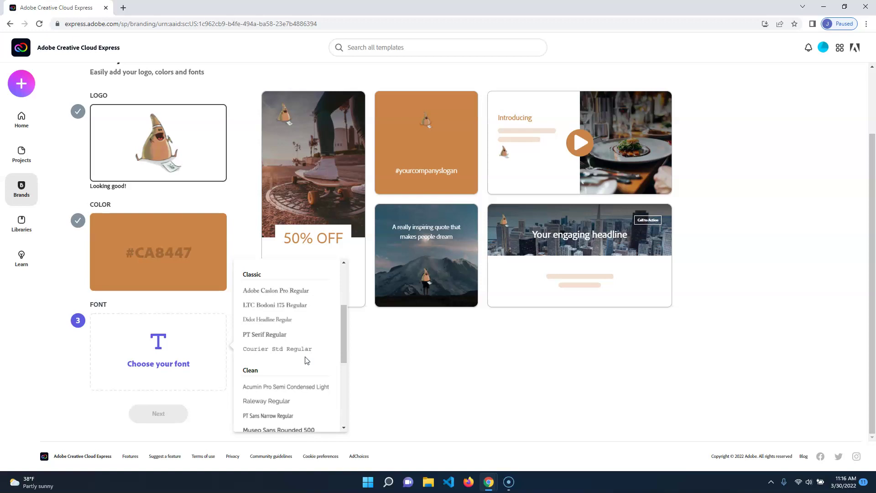
{"action": "scroll", "coordinate": [299, 357], "scroll_direction": "down", "scroll_amount": 1}
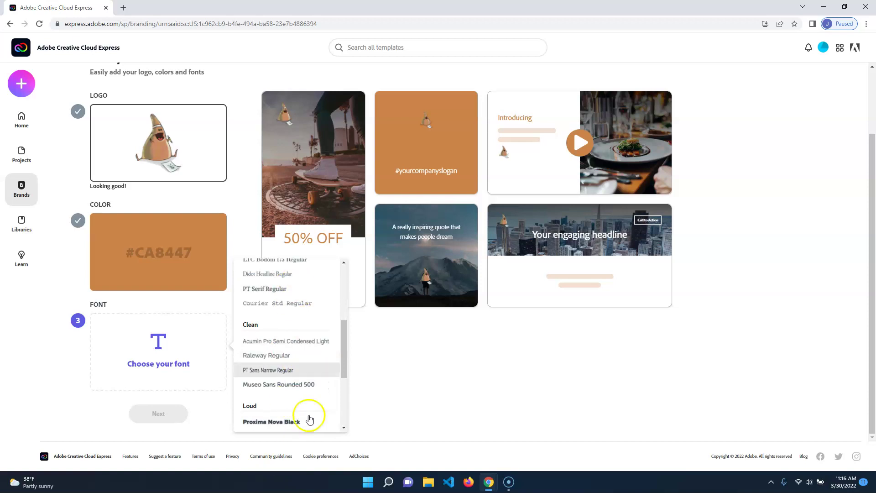
{"action": "left_click", "coordinate": [301, 388]}
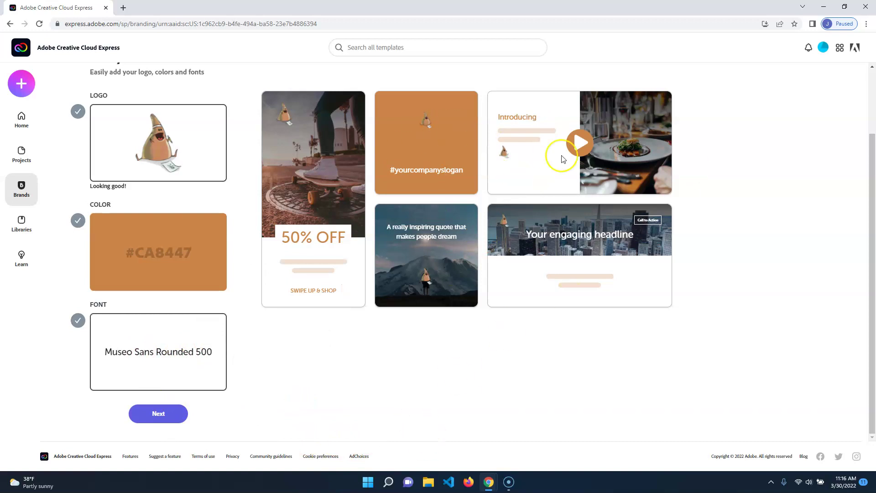
Step: Name the brand "cone", create it and decline adding another brand
{"action": "left_click", "coordinate": [178, 413]}
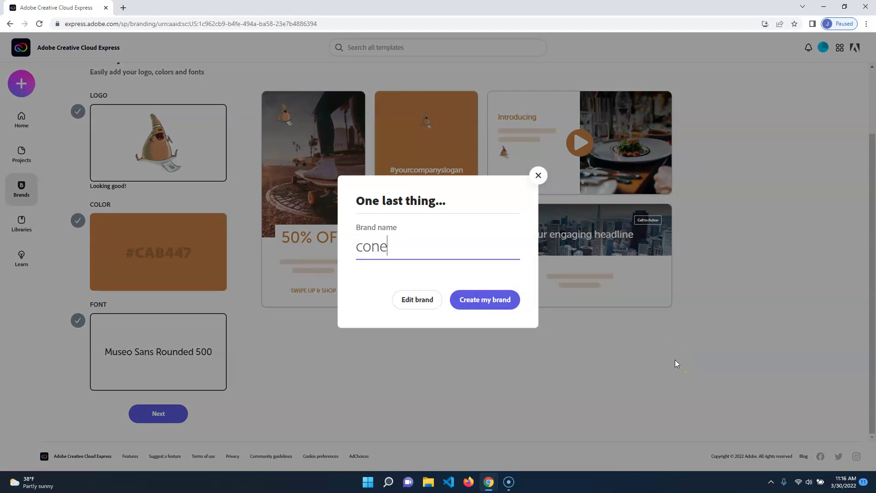
{"action": "left_click", "coordinate": [487, 300]}
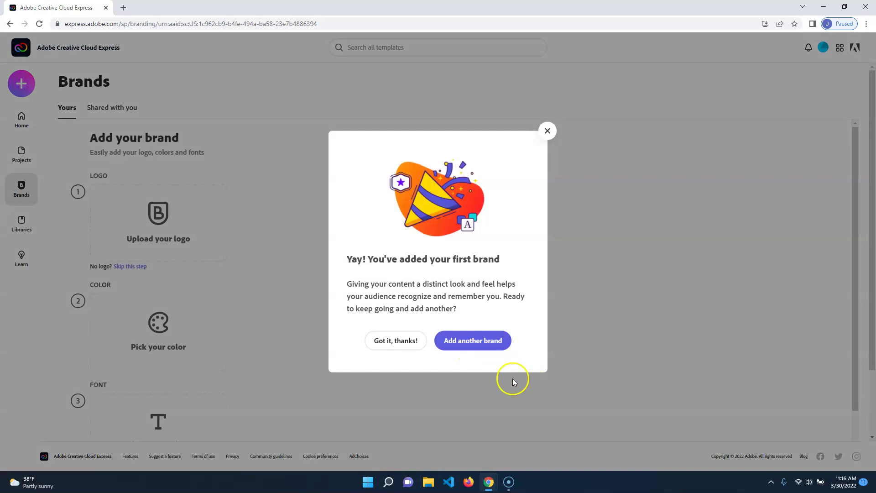
{"action": "left_click", "coordinate": [411, 341]}
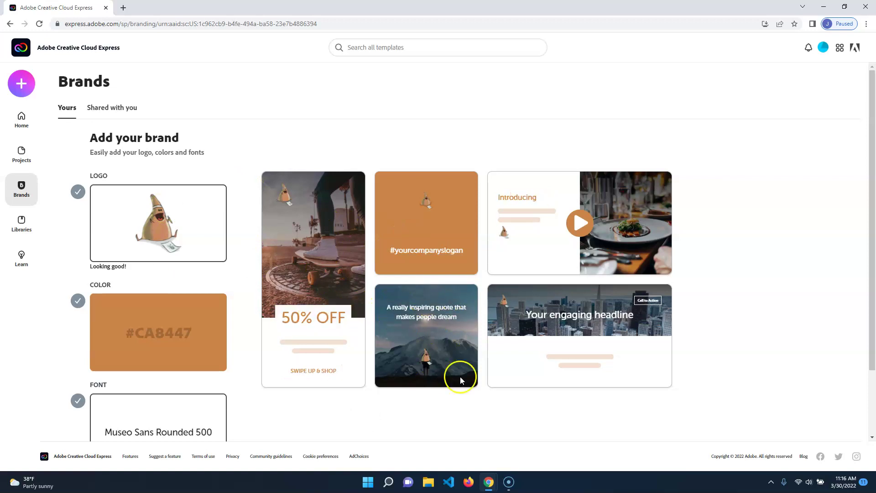
{"action": "scroll", "coordinate": [416, 359], "scroll_direction": "down", "scroll_amount": 2}
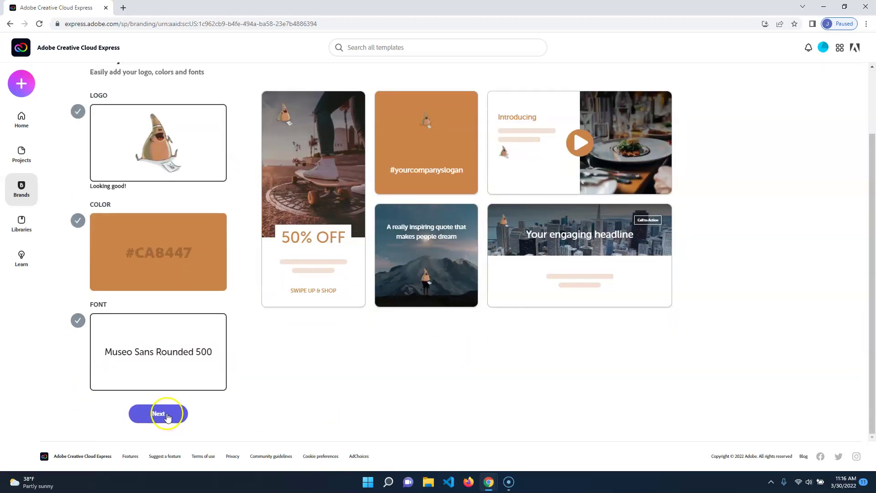
{"action": "left_click", "coordinate": [166, 419]}
{"action": "left_click", "coordinate": [419, 302]}
{"action": "scroll", "coordinate": [410, 378], "scroll_direction": "up", "scroll_amount": 2}
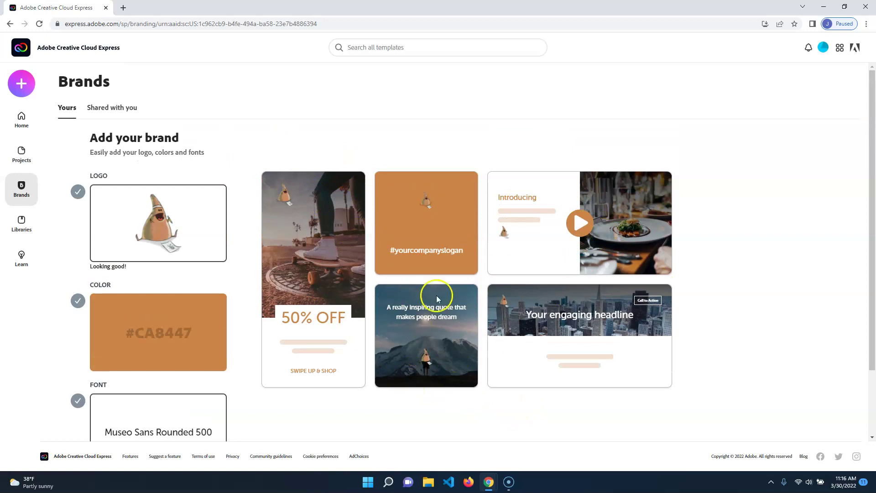
Step: Check the brands shared with you, return to your own brands, and start another brand without a logo
{"action": "left_click", "coordinate": [109, 109]}
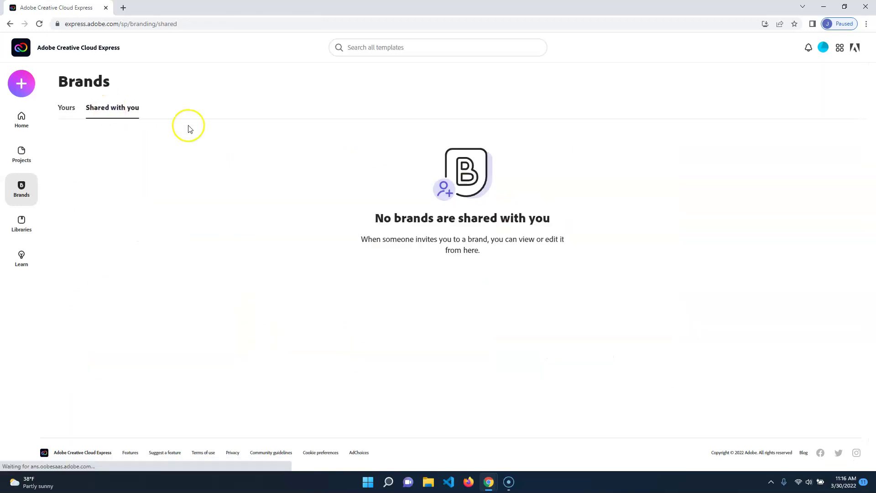
{"action": "left_click", "coordinate": [64, 108]}
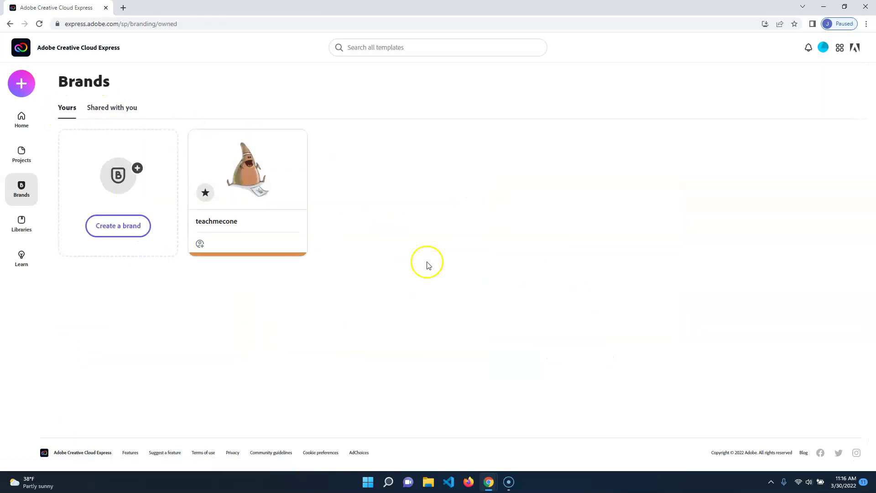
{"action": "left_click", "coordinate": [113, 226]}
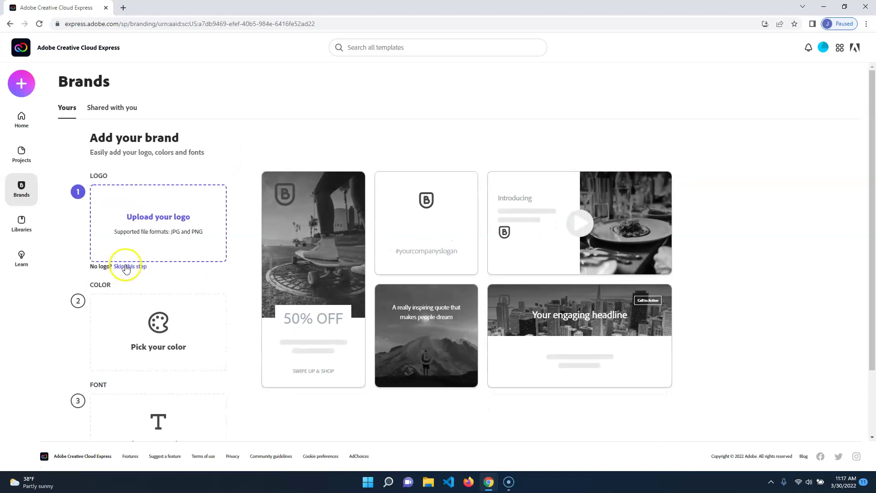
{"action": "left_click", "coordinate": [127, 268]}
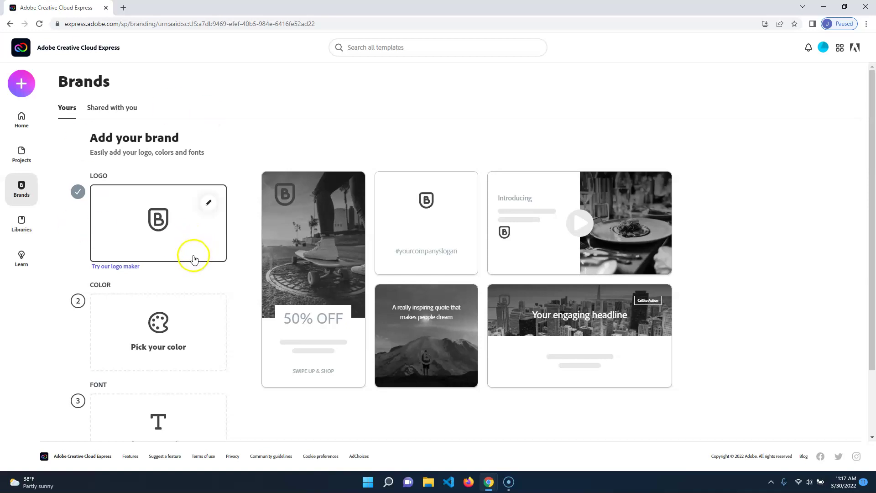
Step: Start a new logo project and browse the available logo templates
{"action": "left_click", "coordinate": [19, 88]}
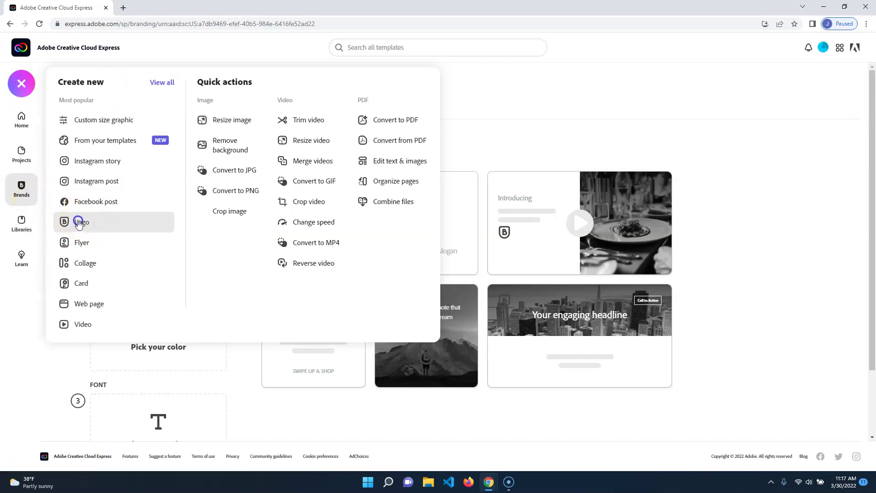
{"action": "left_click", "coordinate": [78, 224]}
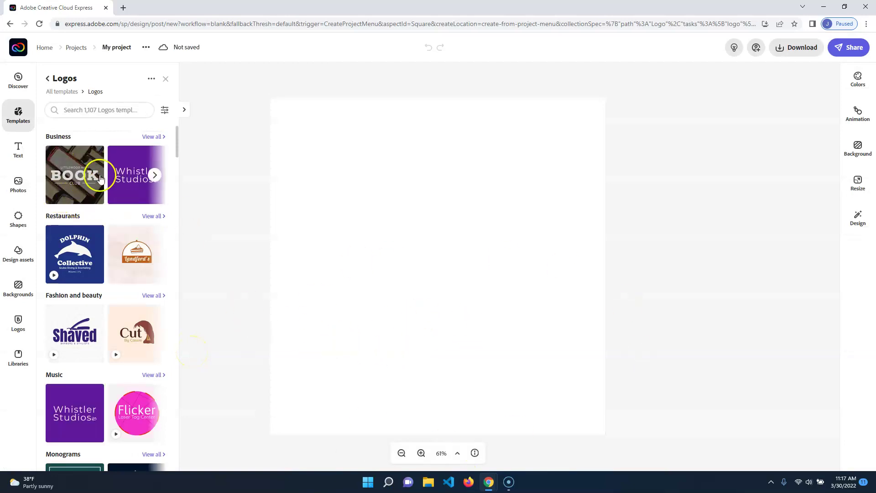
{"action": "scroll", "coordinate": [121, 306], "scroll_direction": "down", "scroll_amount": 15}
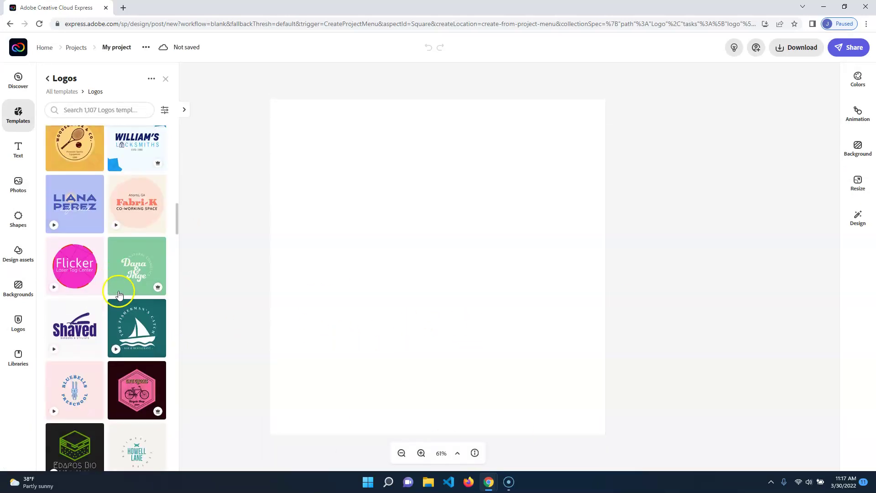
{"action": "scroll", "coordinate": [114, 291], "scroll_direction": "down", "scroll_amount": 5}
{"action": "scroll", "coordinate": [89, 303], "scroll_direction": "down", "scroll_amount": 10}
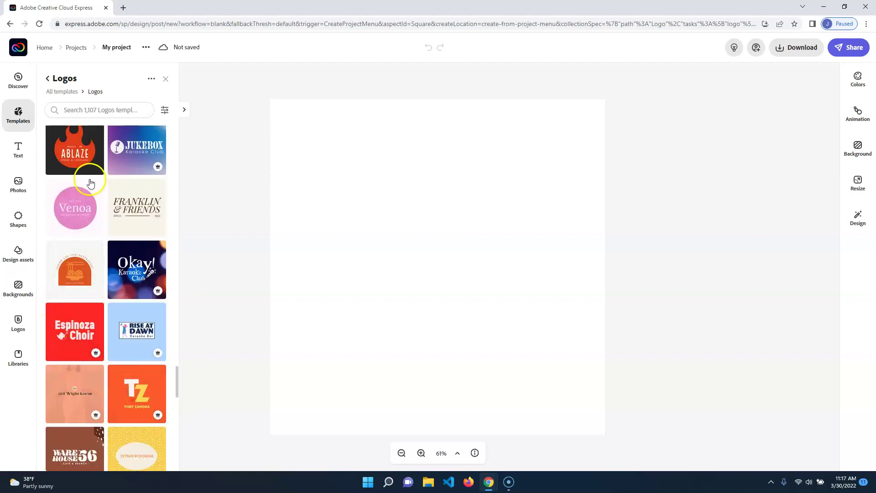
{"action": "scroll", "coordinate": [117, 398], "scroll_direction": "down", "scroll_amount": 1}
{"action": "scroll", "coordinate": [117, 398], "scroll_direction": "down", "scroll_amount": 6}
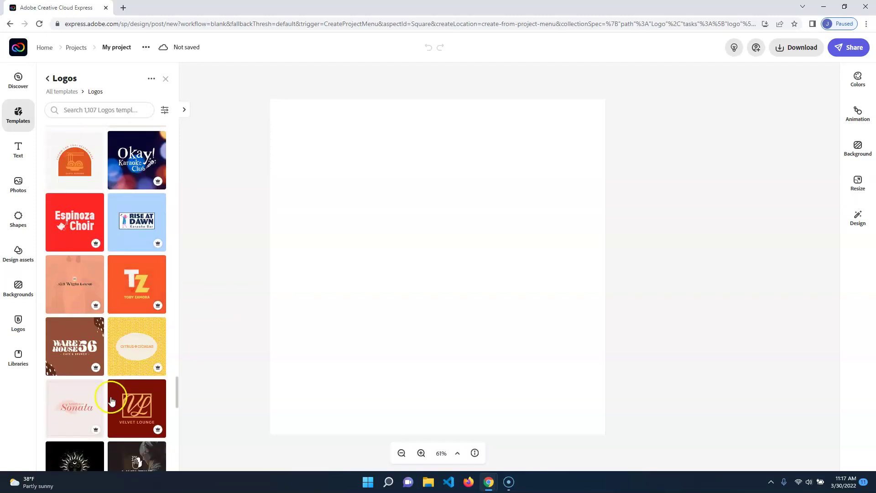
{"action": "scroll", "coordinate": [117, 373], "scroll_direction": "down", "scroll_amount": 3}
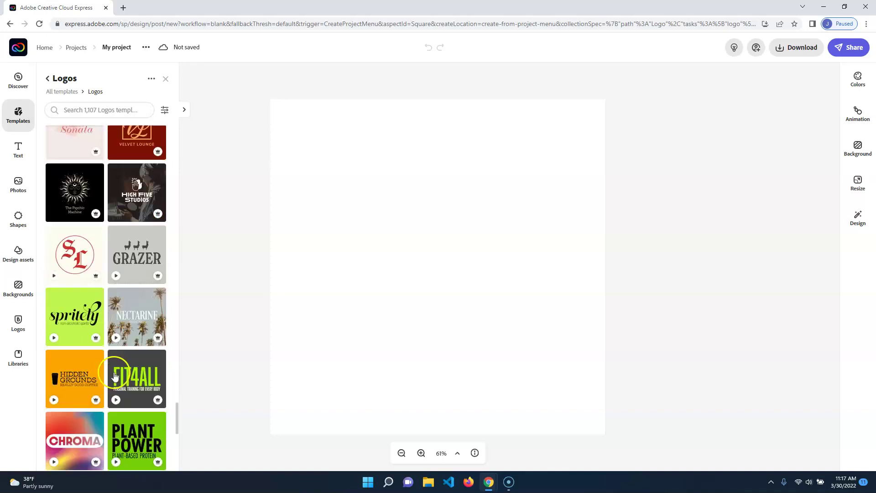
{"action": "scroll", "coordinate": [120, 402], "scroll_direction": "down", "scroll_amount": 3}
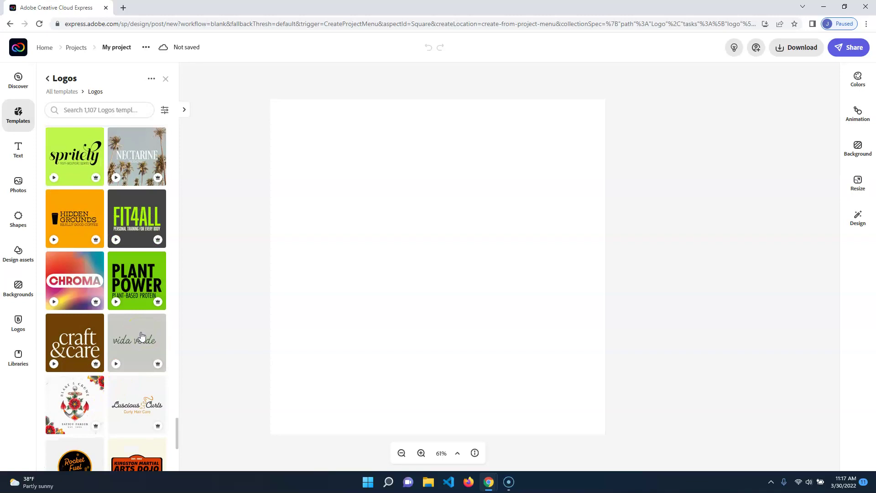
Step: Browse back through the logo templates and apply the orange and brown Sk-T Skateboard Shop template
{"action": "scroll", "coordinate": [143, 386], "scroll_direction": "down", "scroll_amount": 3}
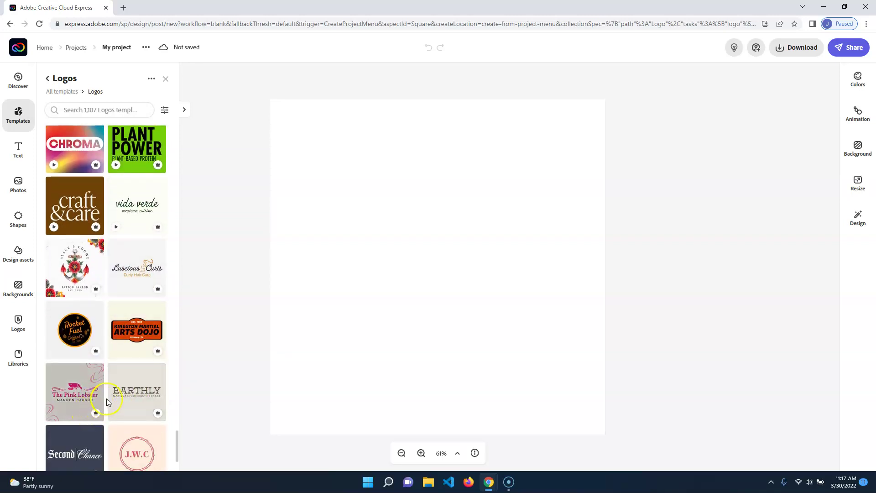
{"action": "scroll", "coordinate": [124, 383], "scroll_direction": "up", "scroll_amount": 5}
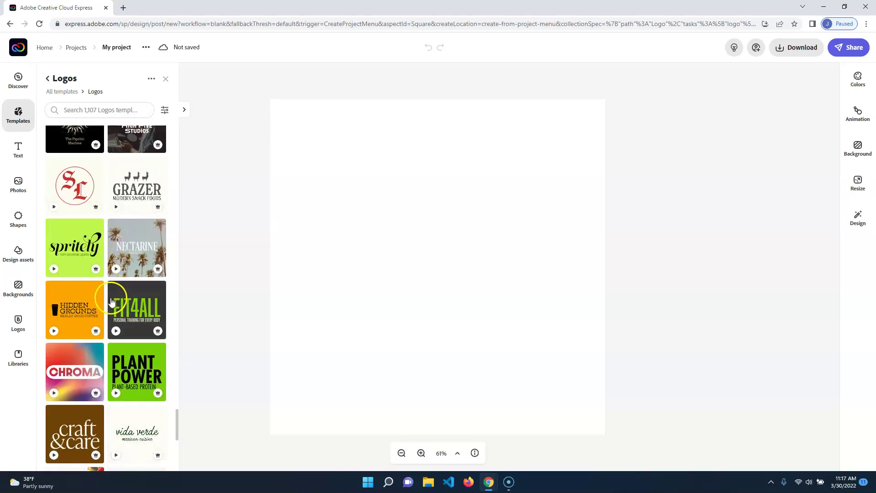
{"action": "scroll", "coordinate": [117, 296], "scroll_direction": "up", "scroll_amount": 8}
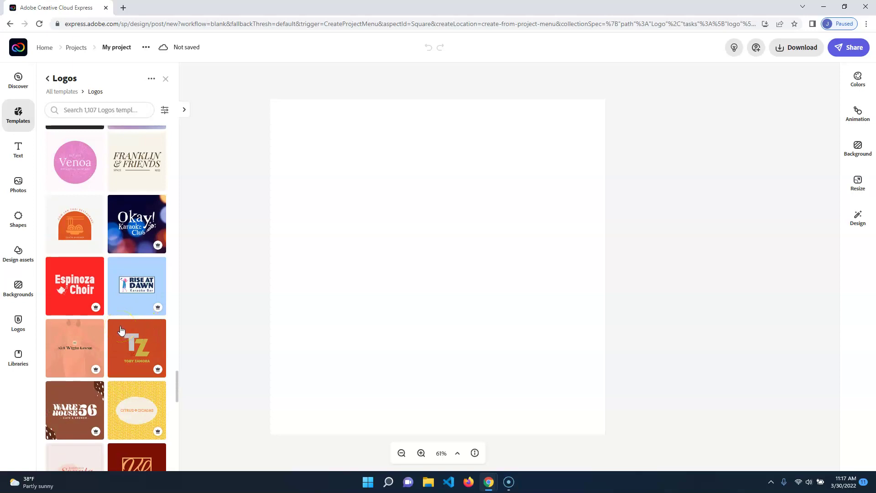
{"action": "scroll", "coordinate": [108, 311], "scroll_direction": "up", "scroll_amount": 6}
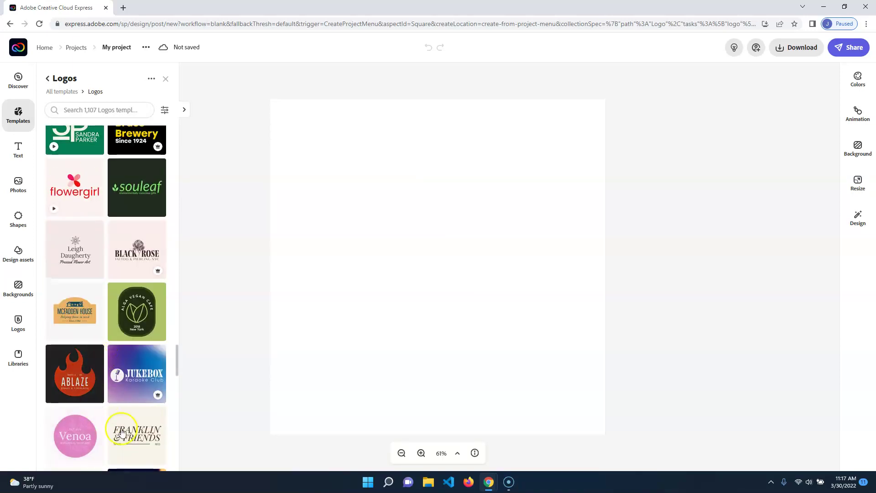
{"action": "scroll", "coordinate": [114, 418], "scroll_direction": "up", "scroll_amount": 4}
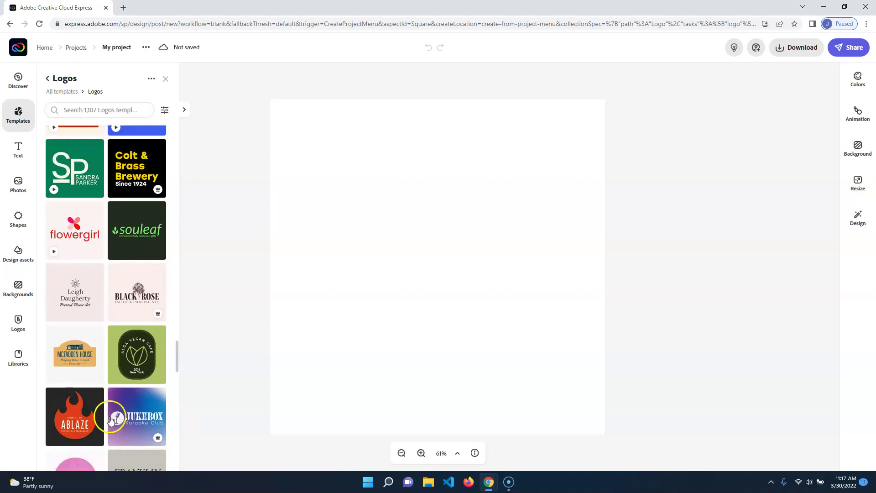
{"action": "scroll", "coordinate": [114, 420], "scroll_direction": "up", "scroll_amount": 10}
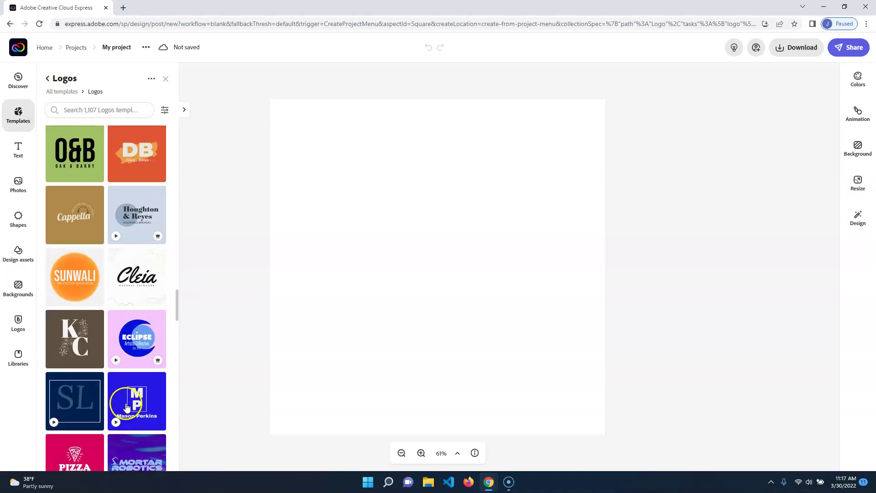
{"action": "scroll", "coordinate": [124, 407], "scroll_direction": "up", "scroll_amount": 6}
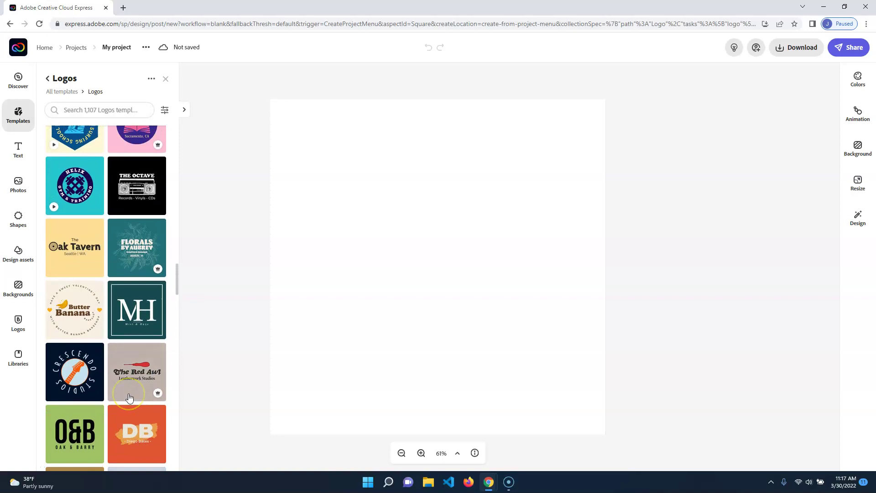
{"action": "scroll", "coordinate": [130, 397], "scroll_direction": "up", "scroll_amount": 6}
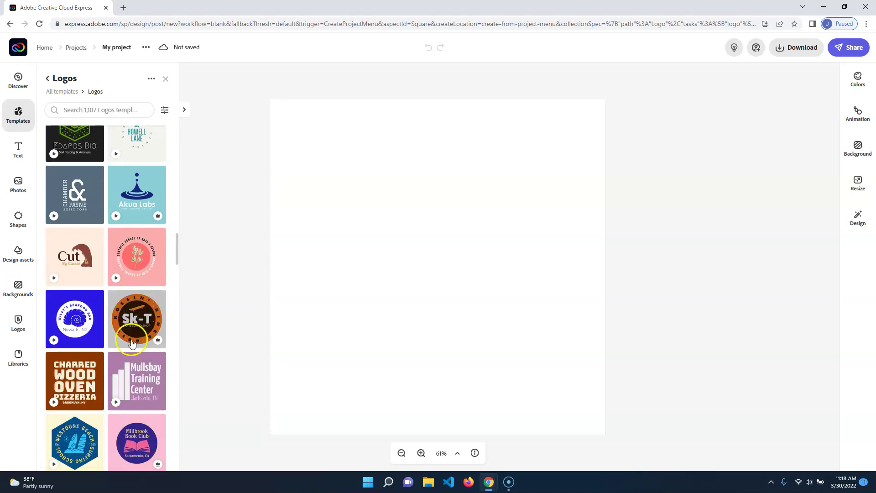
{"action": "left_click", "coordinate": [152, 323]}
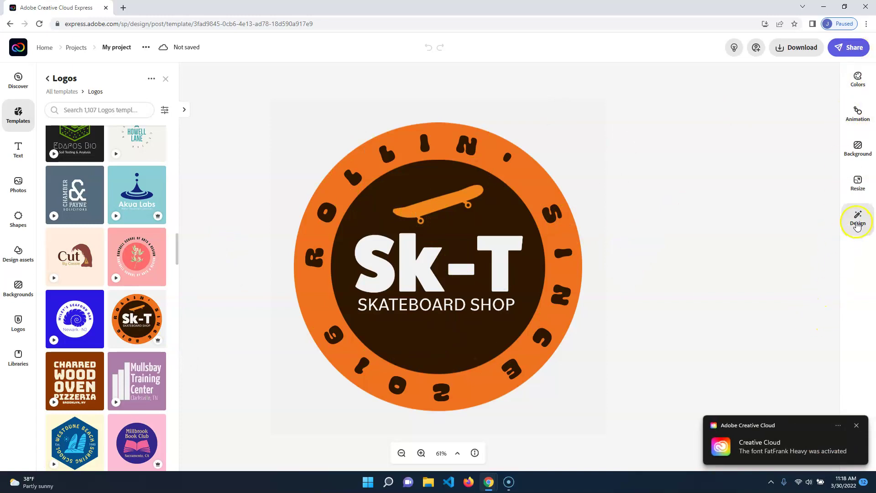
Step: Check the design options for applying the brand and layout variations, close them and dismiss the font notification
{"action": "left_click", "coordinate": [858, 226]}
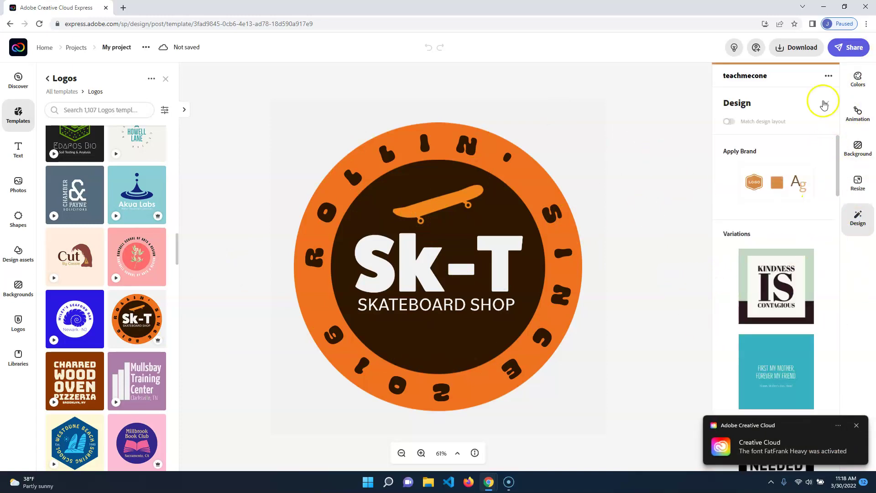
{"action": "left_click", "coordinate": [826, 105]}
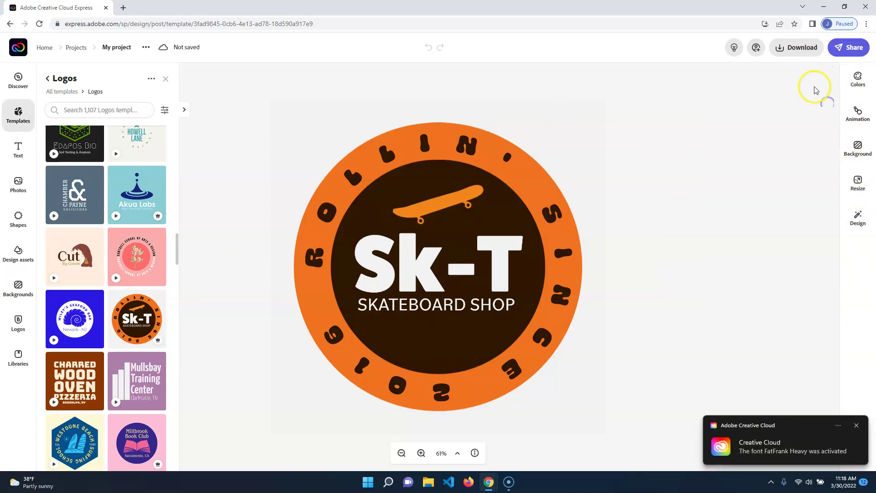
{"action": "left_click", "coordinate": [856, 425]}
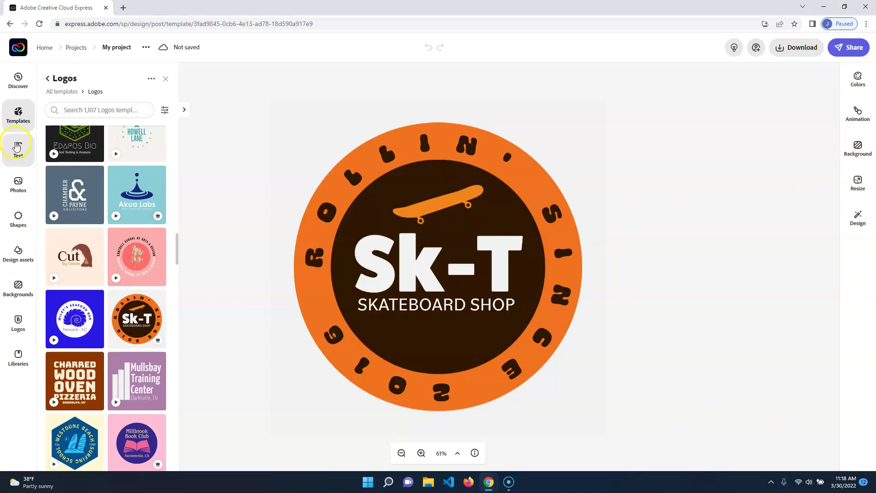
Step: Recolour the skateboard shape above the Sk-T text with the teachmecone brand colour
{"action": "left_click", "coordinate": [415, 276]}
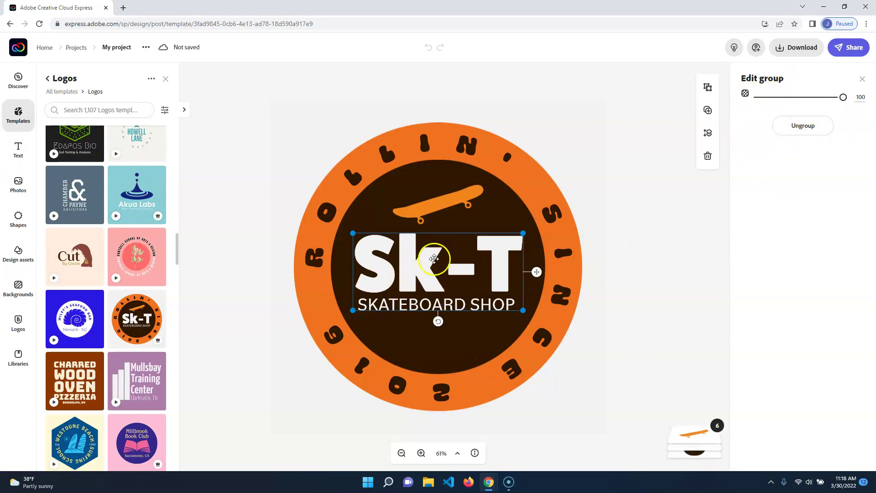
{"action": "left_click", "coordinate": [426, 208]}
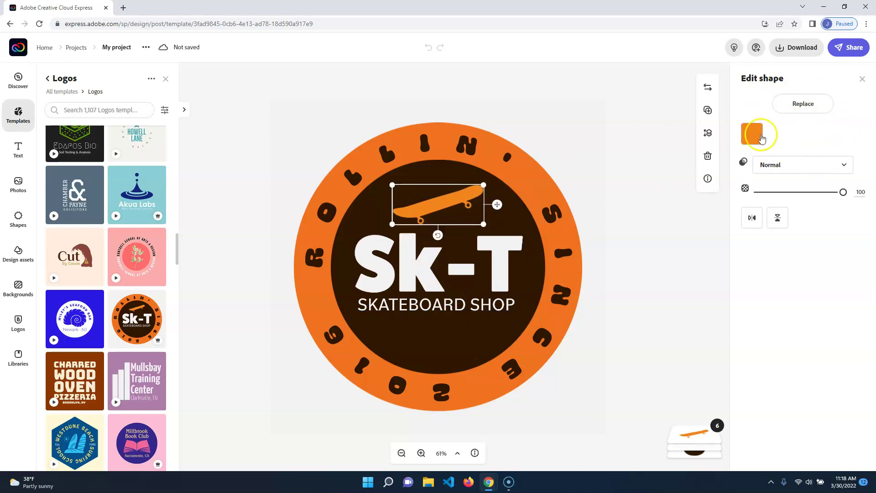
{"action": "mouse_move", "coordinate": [757, 141]}
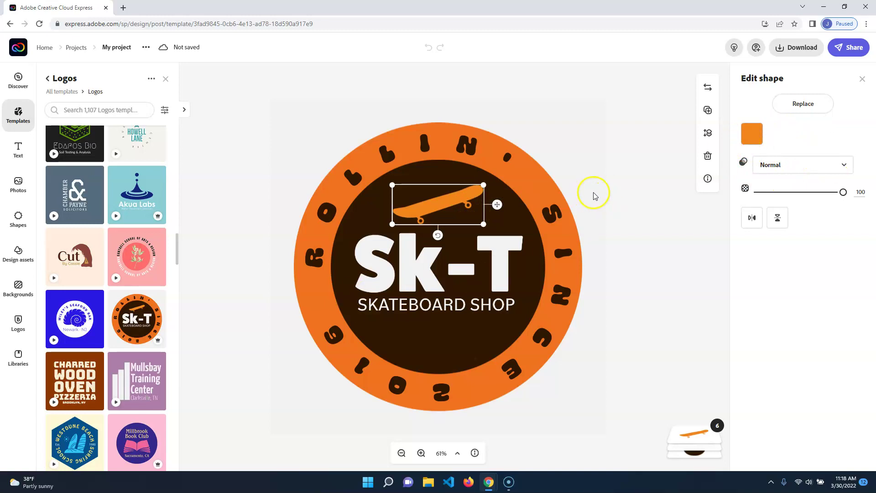
{"action": "left_click", "coordinate": [751, 134]}
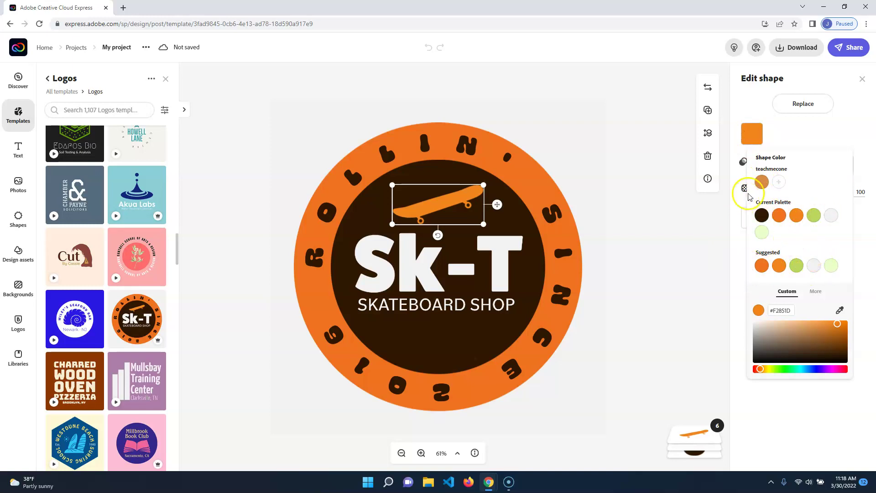
{"action": "left_click", "coordinate": [672, 299]}
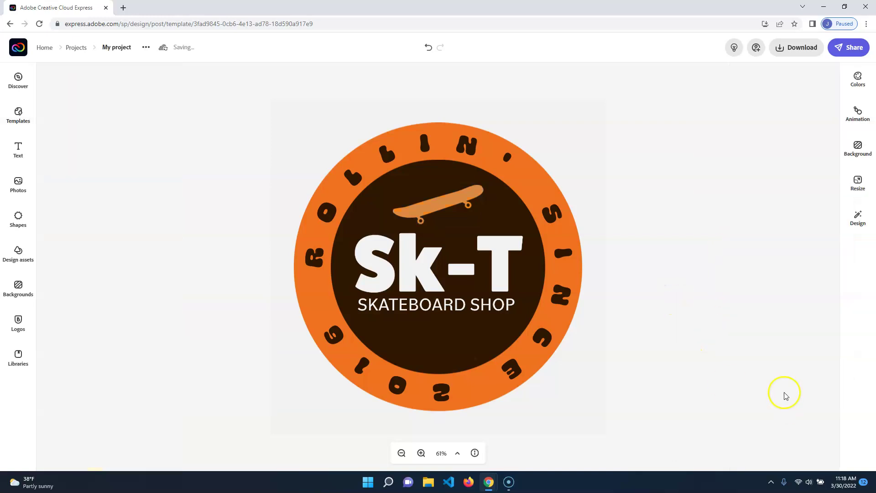
Step: Expand the logo's layer stack and inspect its layers from skateboard to background, ending with the skateboard selected
{"action": "left_click", "coordinate": [460, 210]}
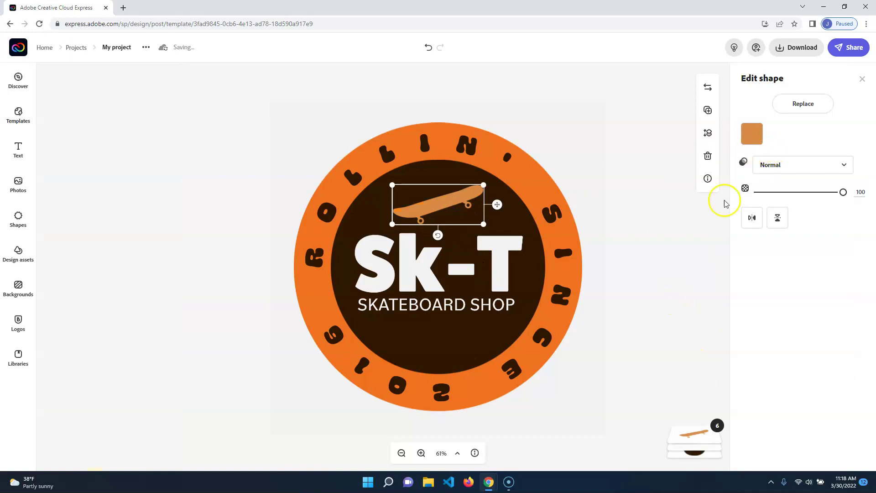
{"action": "left_click", "coordinate": [710, 433]}
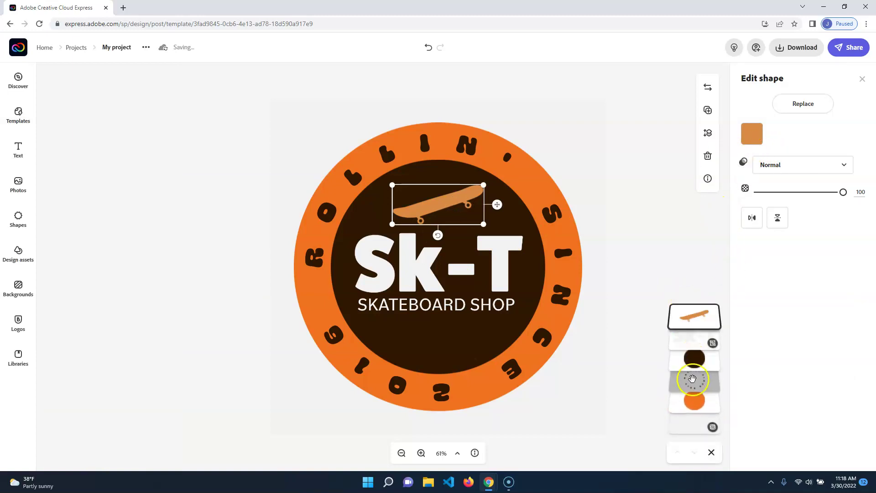
{"action": "scroll", "coordinate": [693, 418], "scroll_direction": "down", "scroll_amount": 3}
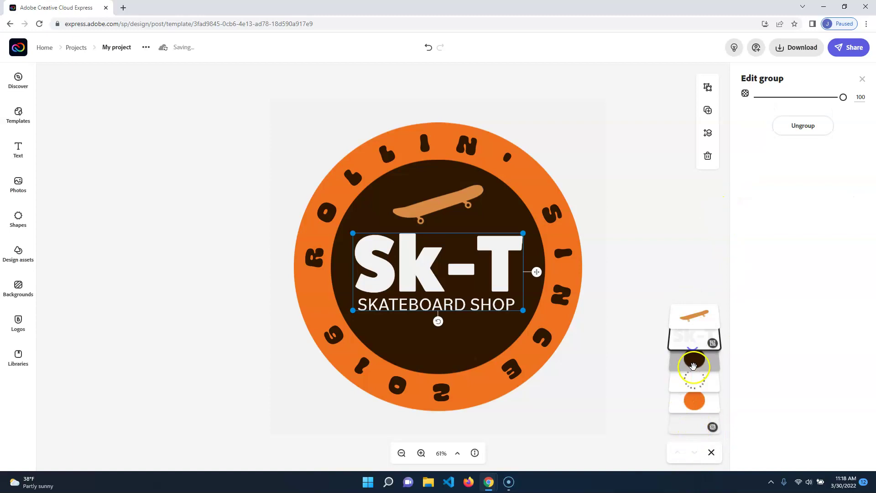
{"action": "left_click", "coordinate": [697, 417]}
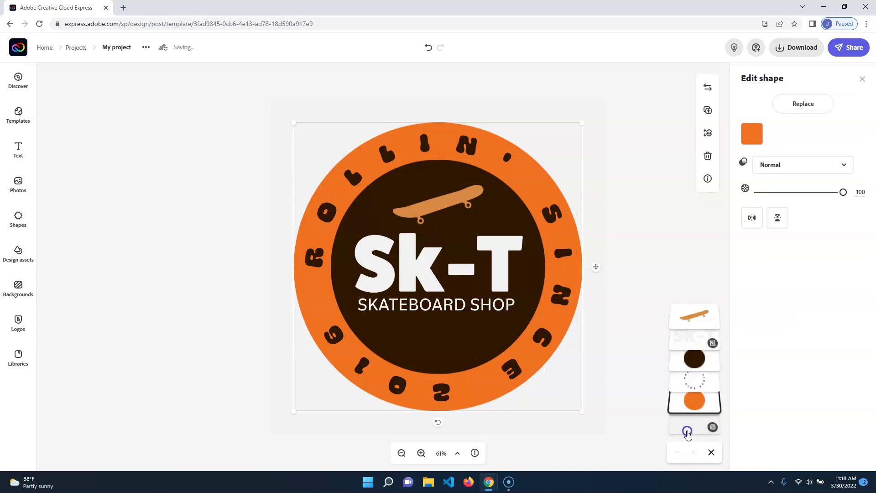
{"action": "left_click", "coordinate": [687, 432]}
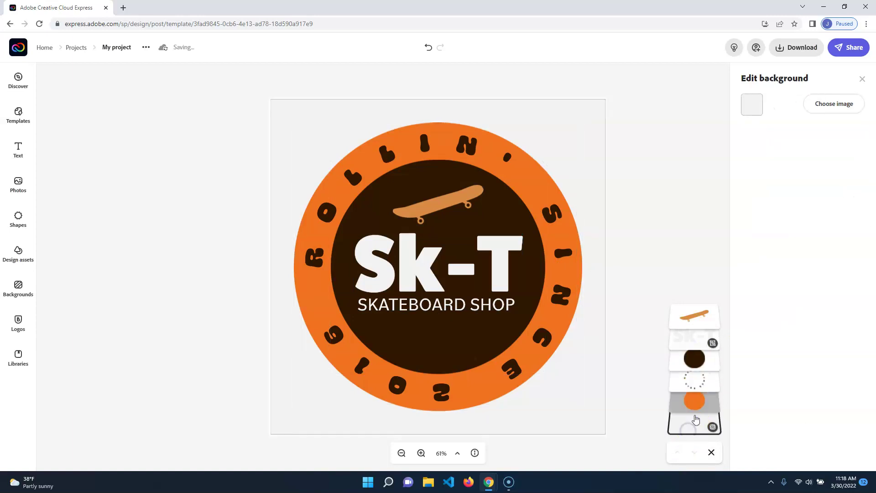
{"action": "left_click", "coordinate": [694, 316]}
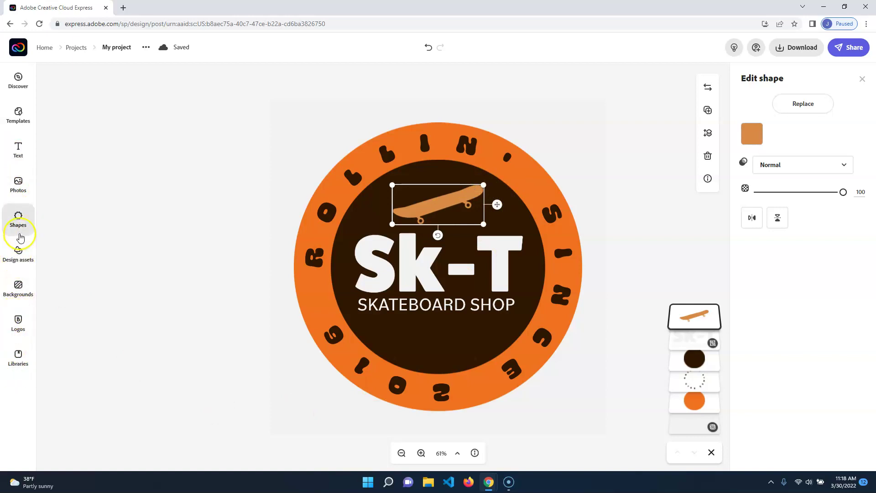
Step: Add the iridescent cone from the Elements group of the design assets to the logo
{"action": "left_click", "coordinate": [18, 263]}
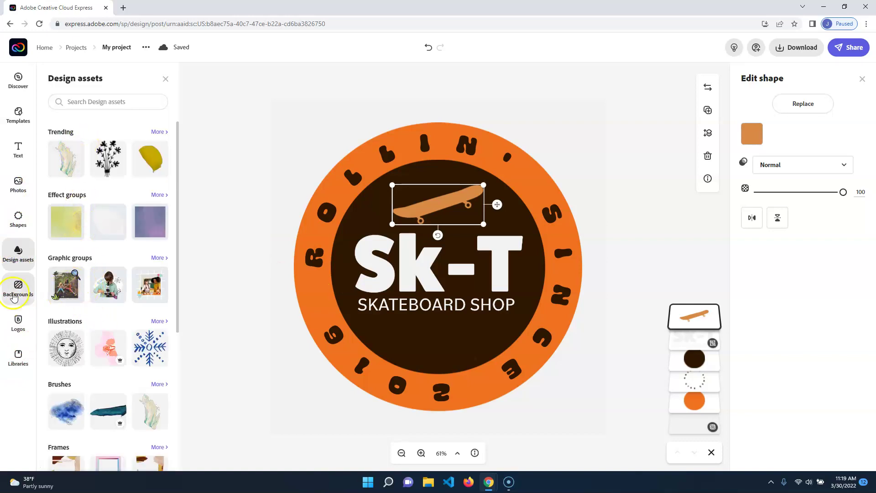
{"action": "scroll", "coordinate": [98, 329], "scroll_direction": "down", "scroll_amount": 5}
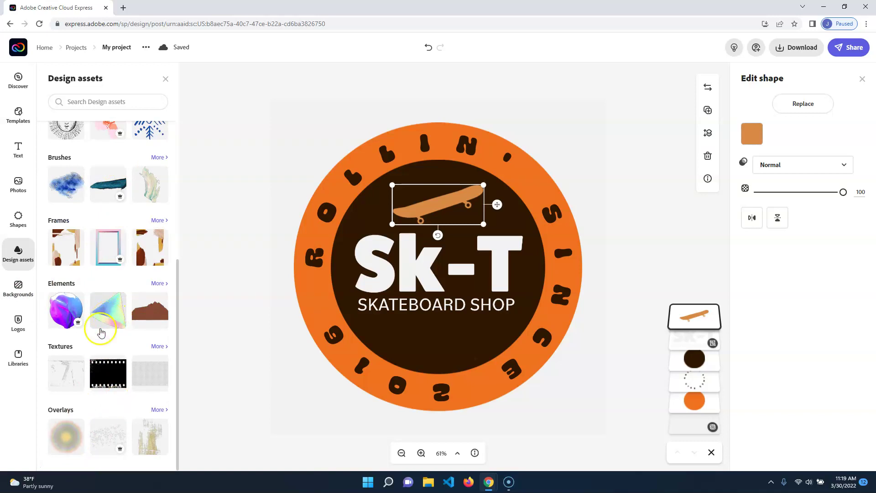
{"action": "left_click_drag", "start_coordinate": [104, 355], "coordinate": [242, 411]}
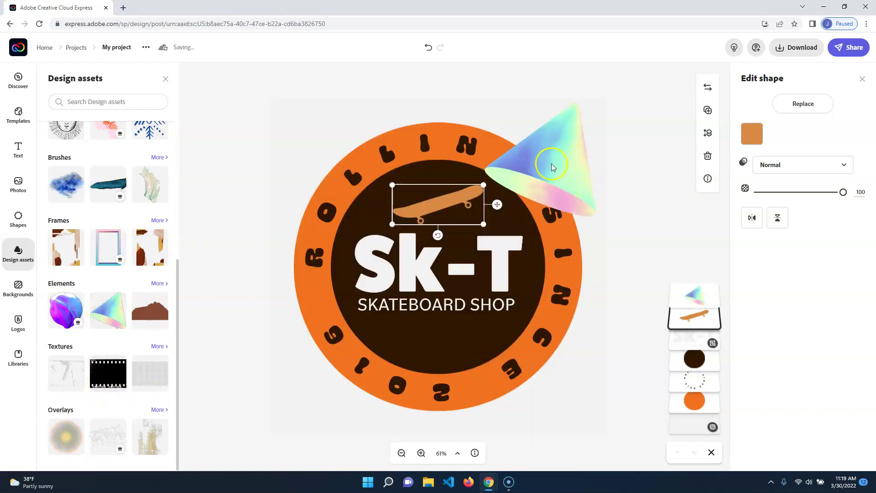
{"action": "left_click", "coordinate": [626, 202]}
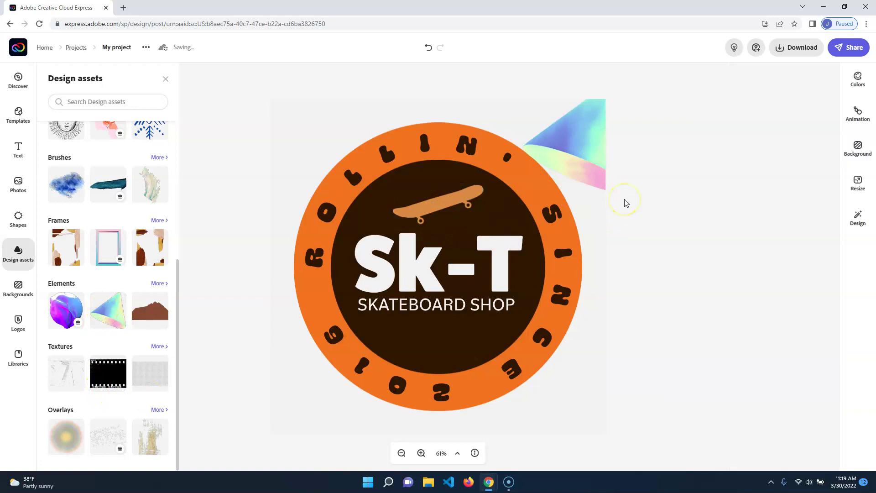
Step: Replace the skateboard with the cone by deleting the skateboard and shrinking and positioning the cone above the Sk-T text
{"action": "left_click", "coordinate": [585, 137]}
{"action": "left_click_drag", "start_coordinate": [584, 137], "coordinate": [448, 190]}
{"action": "left_click_drag", "start_coordinate": [497, 131], "coordinate": [434, 190]}
{"action": "left_click_drag", "start_coordinate": [412, 217], "coordinate": [434, 203]}
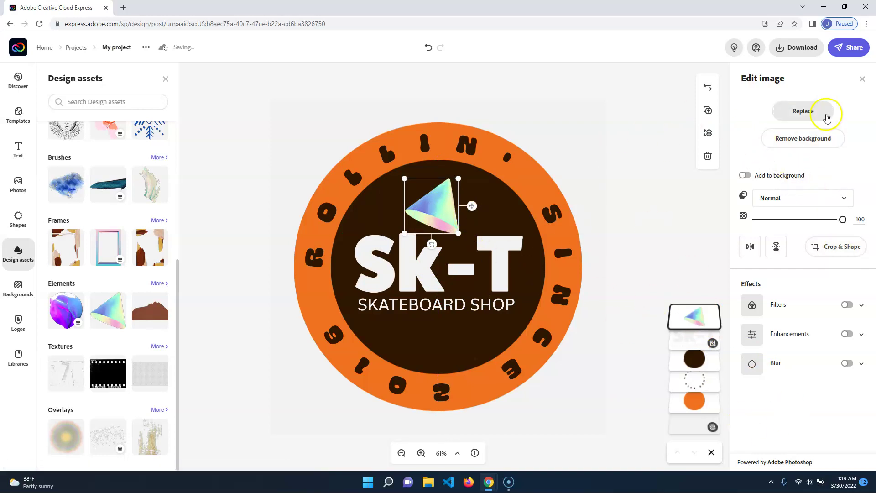
Step: Turn on filters for the cone and apply the Duotone filter with the blue and yellow preset
{"action": "left_click", "coordinate": [845, 306]}
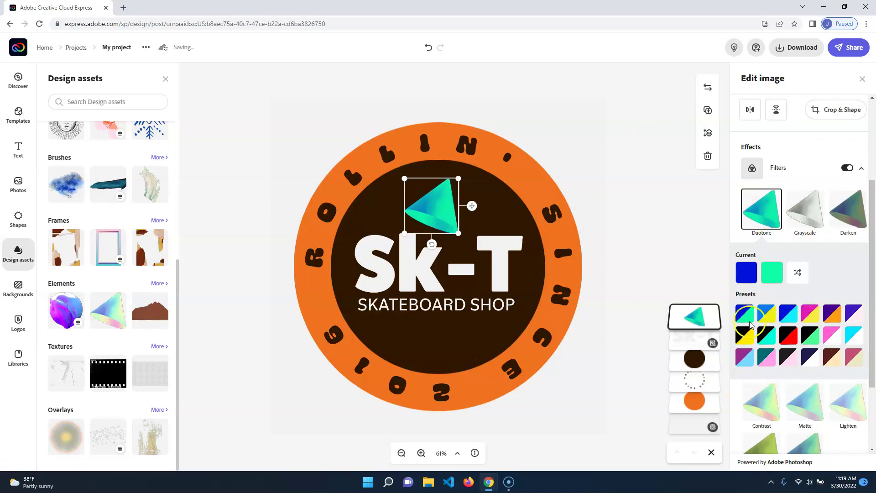
{"action": "left_click", "coordinate": [769, 313]}
{"action": "left_click", "coordinate": [787, 314]}
{"action": "left_click", "coordinate": [768, 315]}
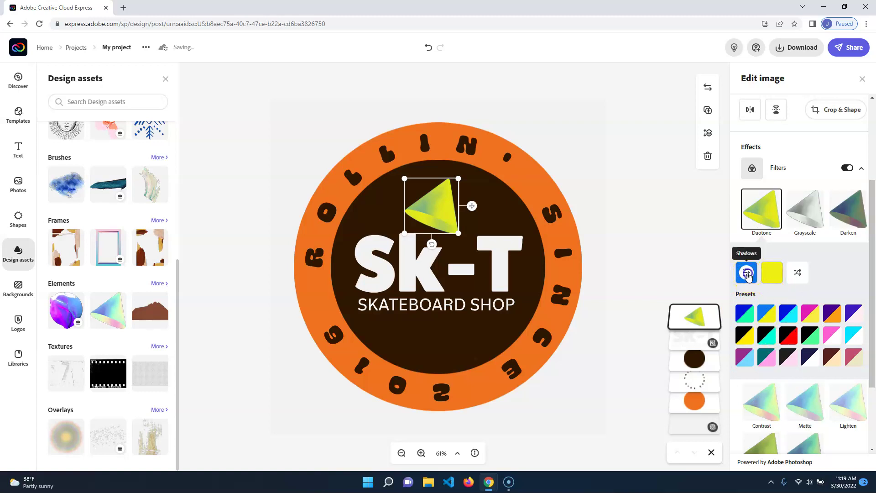
Step: Set the cone's duotone shadows colour to dark brown #4B341F and its highlights colour to the palette's orange #F0721F
{"action": "left_click", "coordinate": [748, 273]}
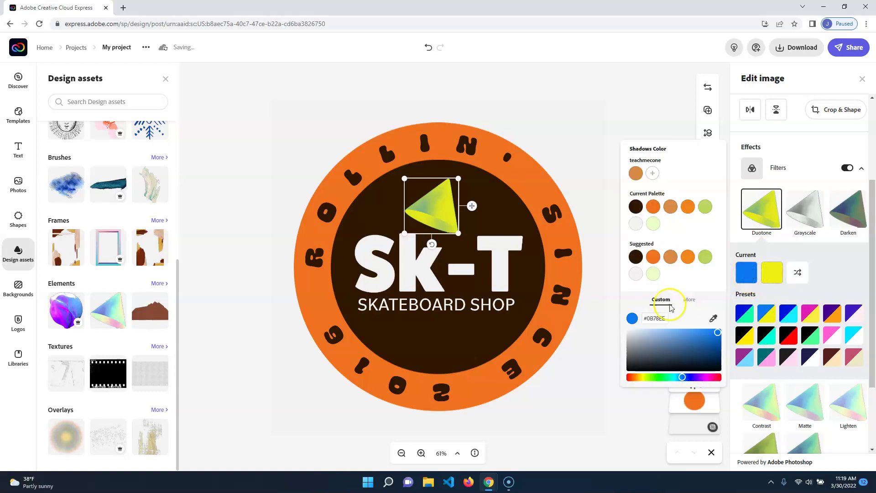
{"action": "left_click", "coordinate": [669, 210]}
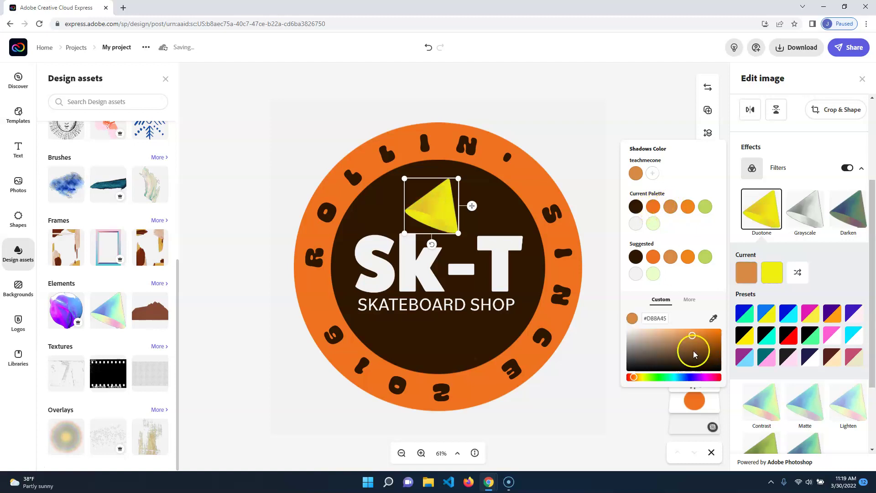
{"action": "left_click_drag", "start_coordinate": [692, 338], "coordinate": [685, 358]}
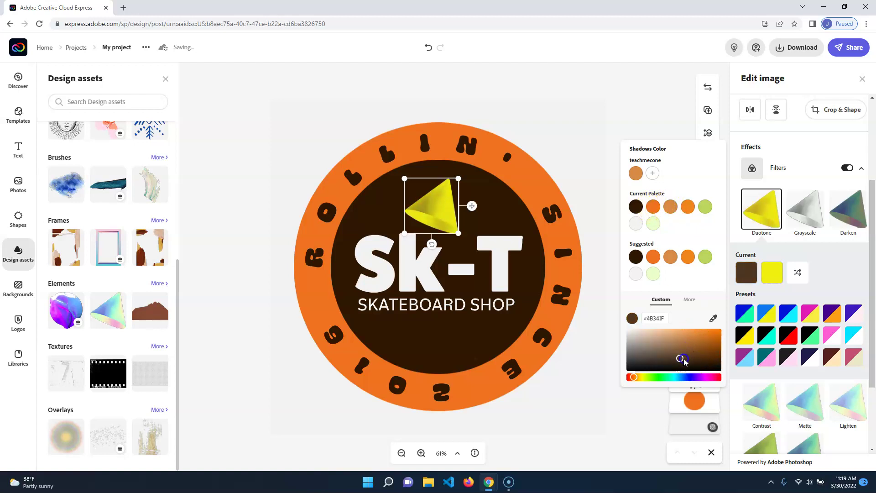
{"action": "left_click", "coordinate": [770, 273]}
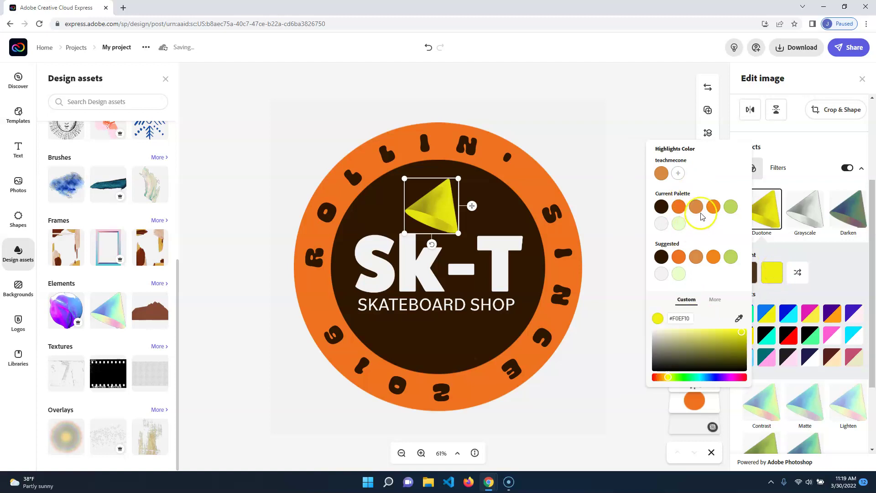
{"action": "left_click", "coordinate": [680, 207]}
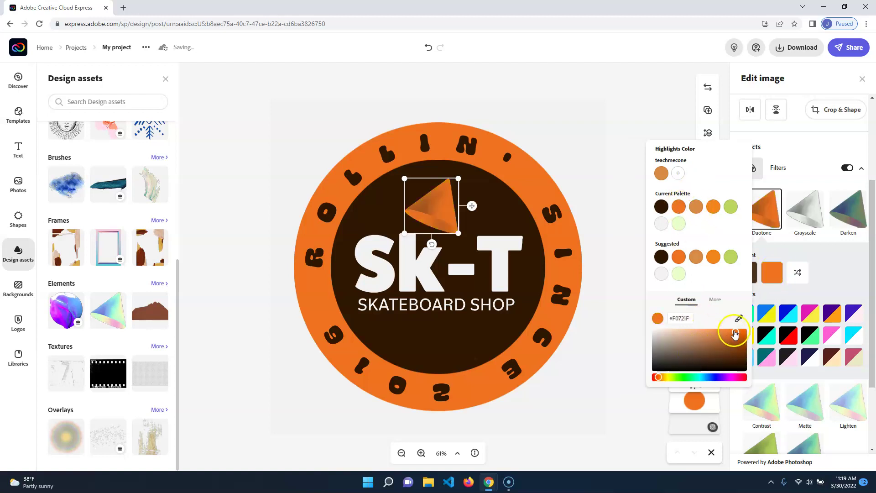
Step: Change the cone's duotone highlights colour to the teachmecone brand colour
{"action": "left_click", "coordinate": [662, 175]}
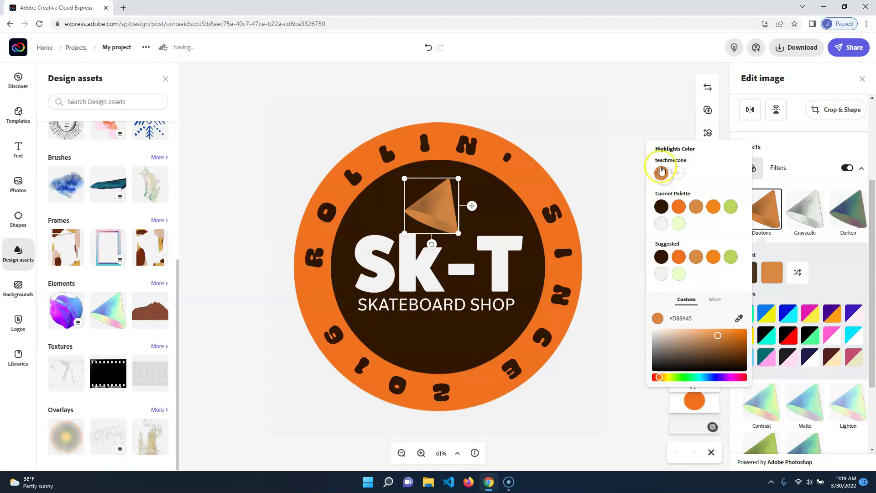
{"action": "left_click", "coordinate": [797, 136]}
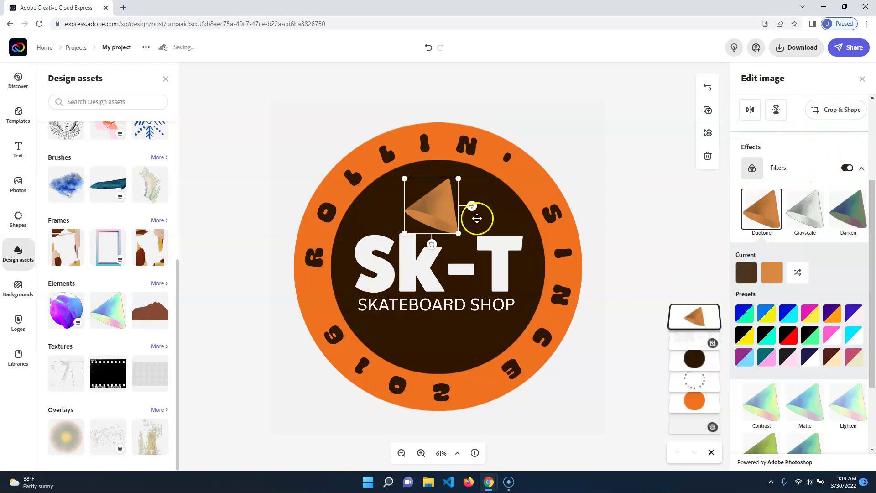
Step: Ungroup the Sk-T and SKATEBOARD SHOP texts and change the Sk-T text to "Cone"
{"action": "left_click", "coordinate": [413, 280]}
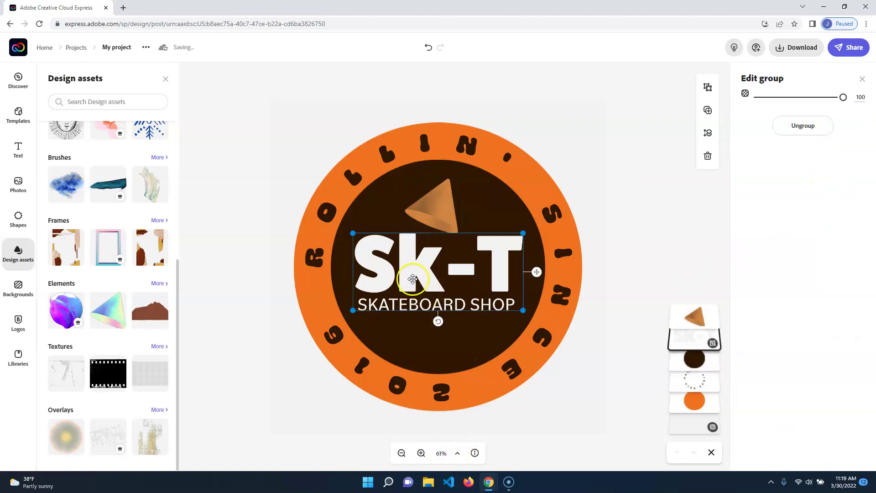
{"action": "left_click", "coordinate": [806, 125]}
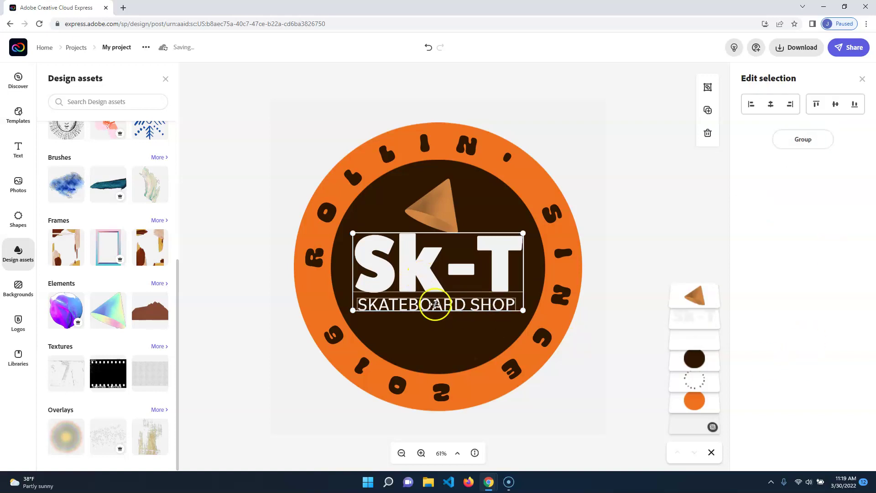
{"action": "left_click", "coordinate": [534, 280]}
{"action": "left_click", "coordinate": [423, 271]}
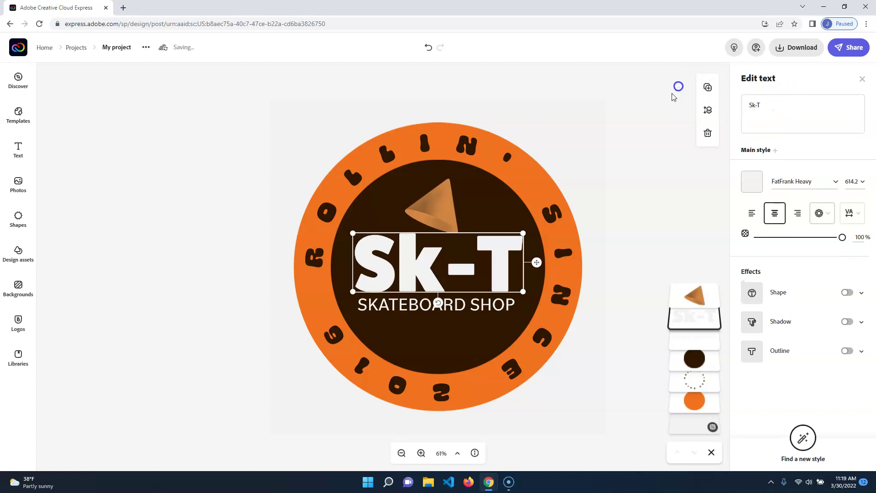
{"action": "left_click_drag", "start_coordinate": [791, 111], "coordinate": [738, 108]}
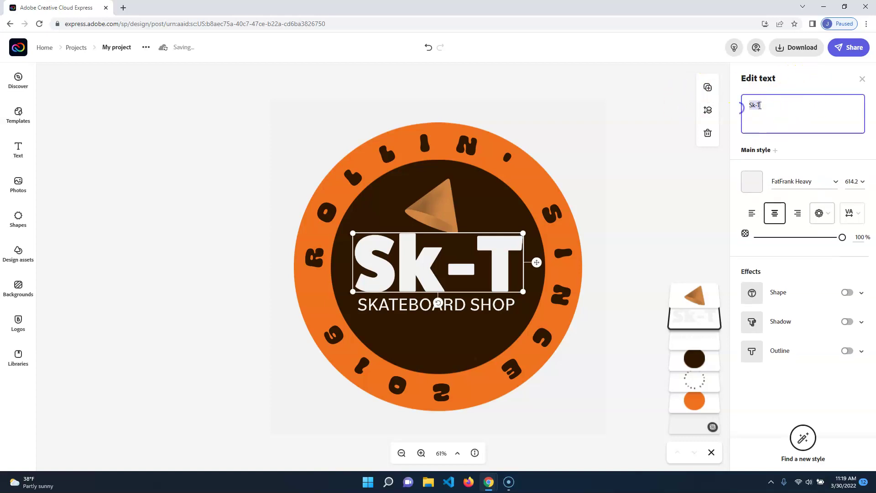
{"action": "type", "text": "Cone"}
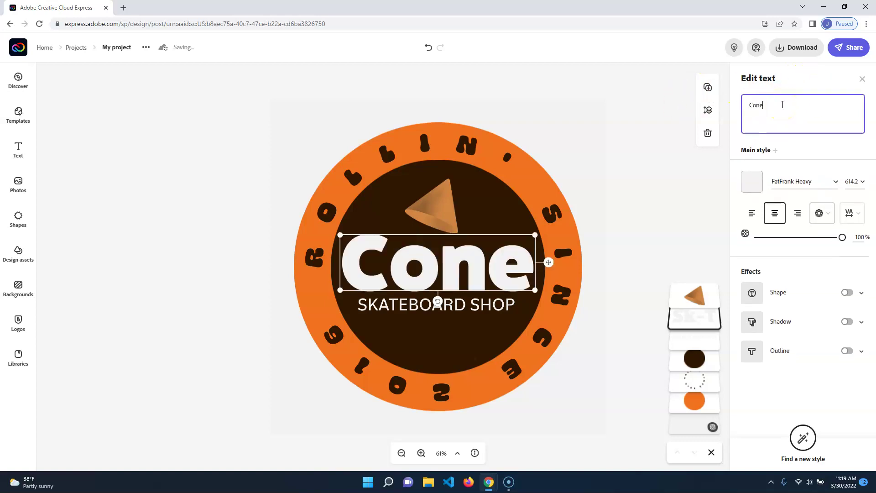
Step: Replace the "skateboard shop" subtitle with "teach me"
{"action": "left_click", "coordinate": [401, 305]}
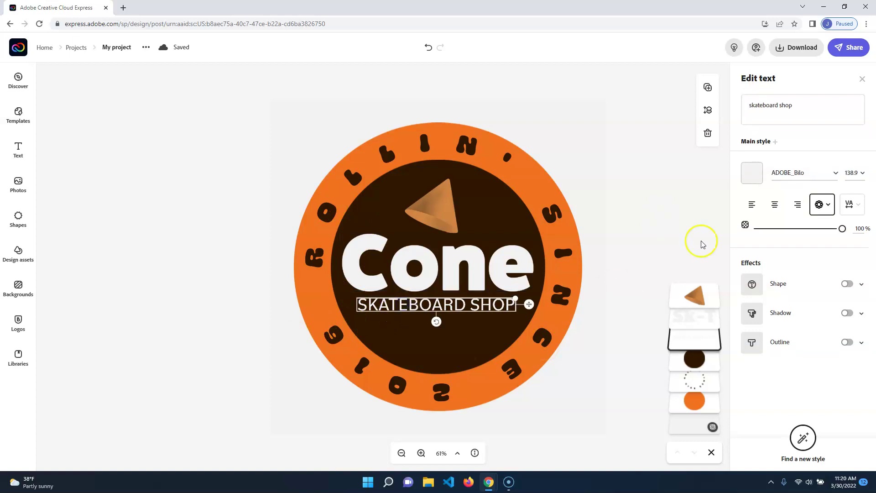
{"action": "left_click_drag", "start_coordinate": [810, 107], "coordinate": [729, 103]}
{"action": "left_click", "coordinate": [729, 104]}
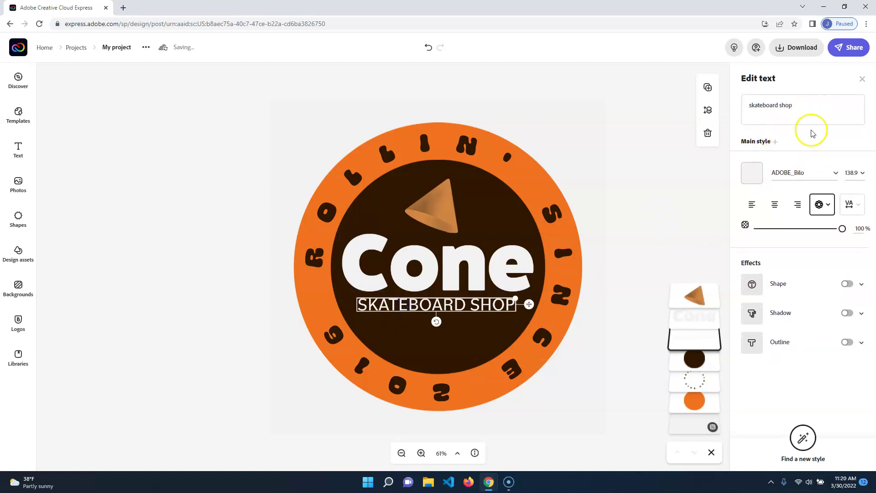
{"action": "left_click_drag", "start_coordinate": [803, 105], "coordinate": [775, 106]}
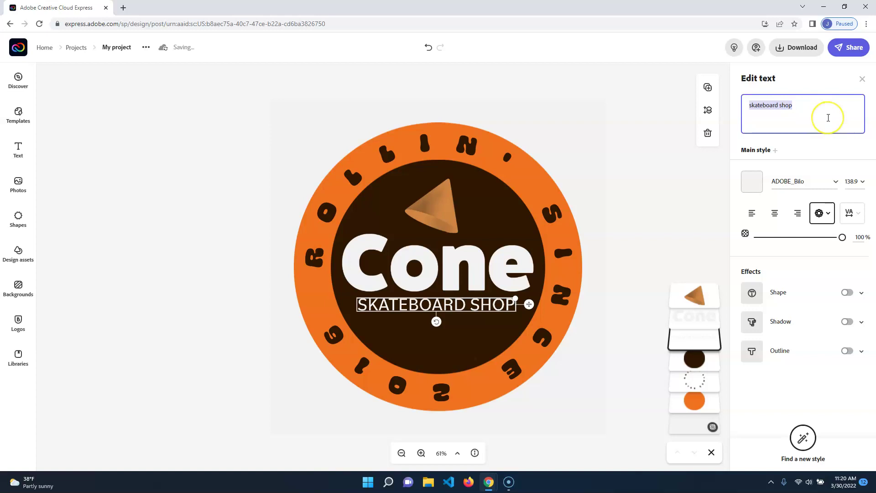
{"action": "type", "text": "teach m"}
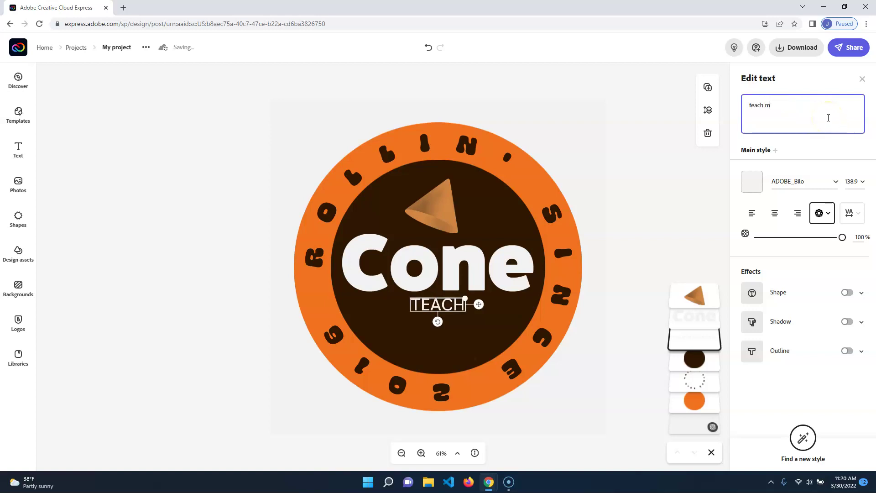
{"action": "type", "text": "e"}
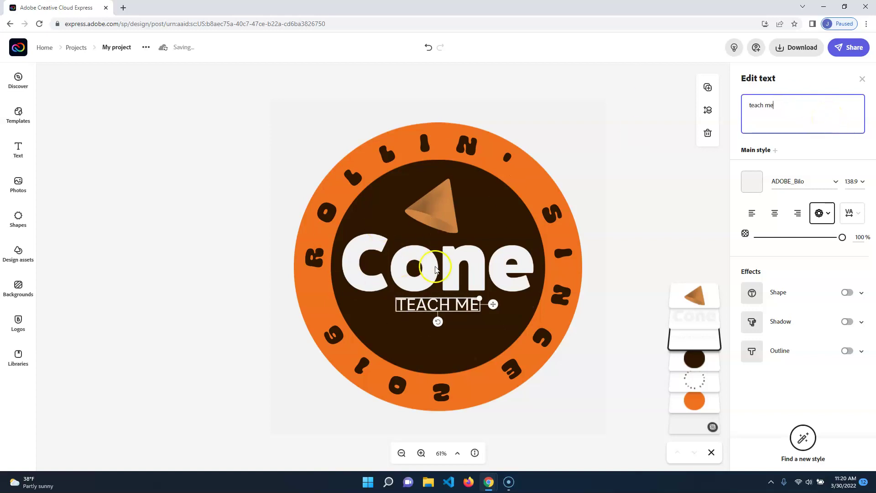
Step: Replace the circular "Rollin' since 2016" text with "A very bad teacher"
{"action": "left_click", "coordinate": [473, 142]}
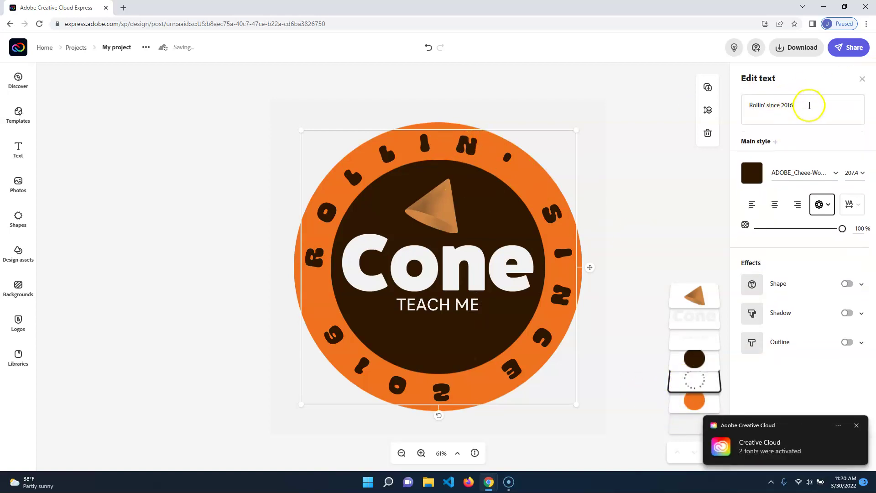
{"action": "left_click_drag", "start_coordinate": [809, 105], "coordinate": [755, 102]}
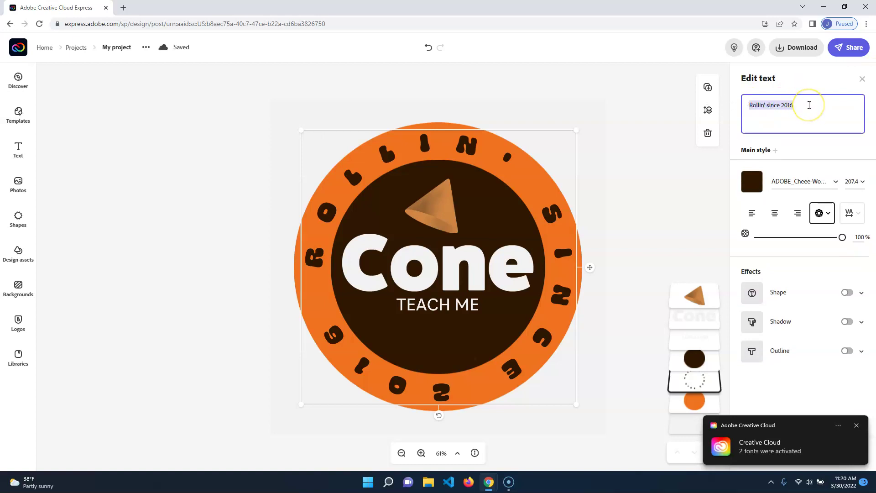
{"action": "type", "text": "A very bad "}
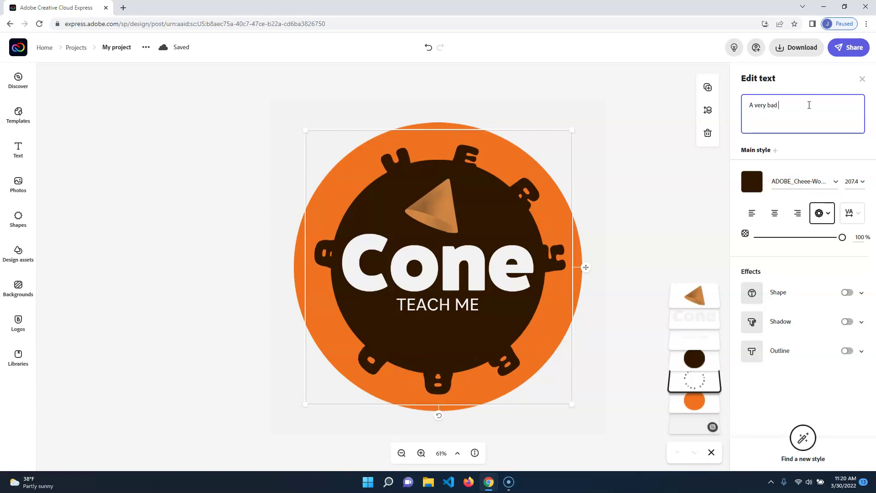
{"action": "type", "text": "teacher"}
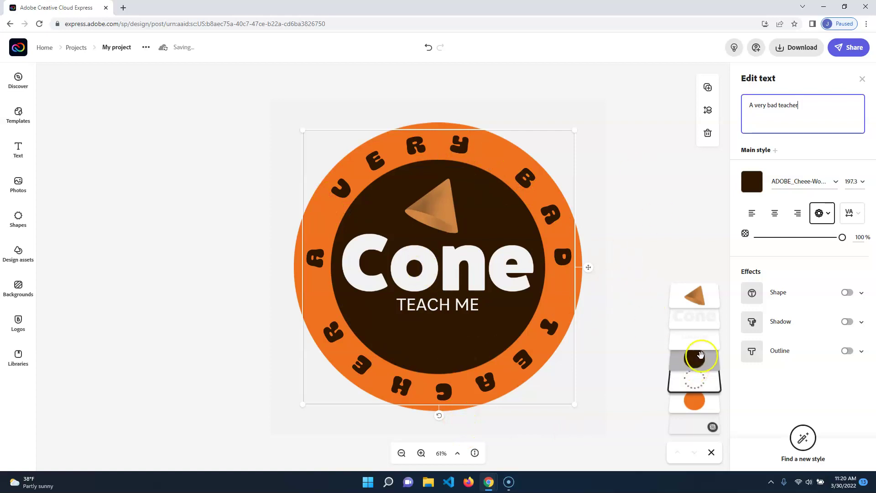
Step: Recolour the logo's inner circle to a darker shade of the teachmecone brand colour, #593B20
{"action": "left_click", "coordinate": [695, 365]}
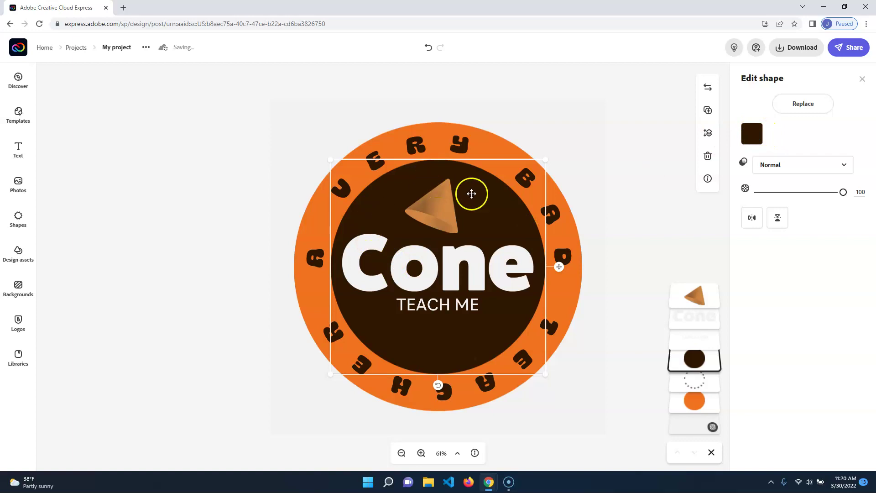
{"action": "left_click", "coordinate": [751, 133]}
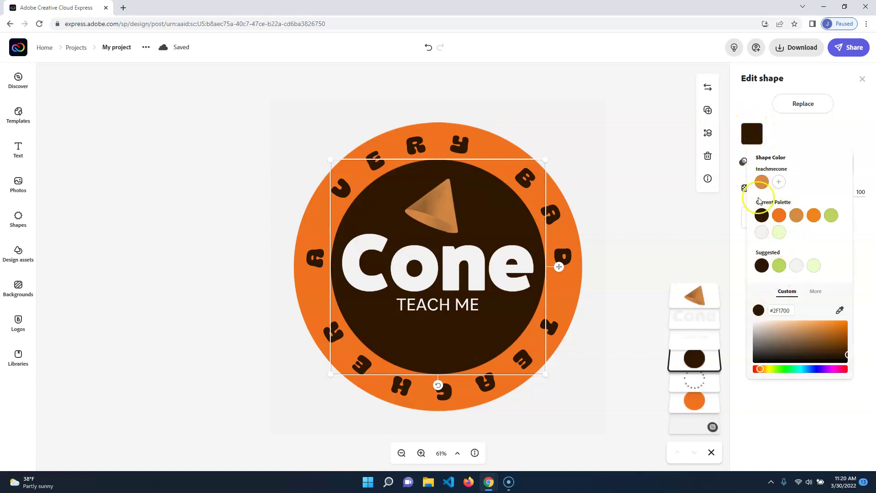
{"action": "left_click", "coordinate": [760, 182]}
{"action": "left_click_drag", "start_coordinate": [818, 330], "coordinate": [812, 348]}
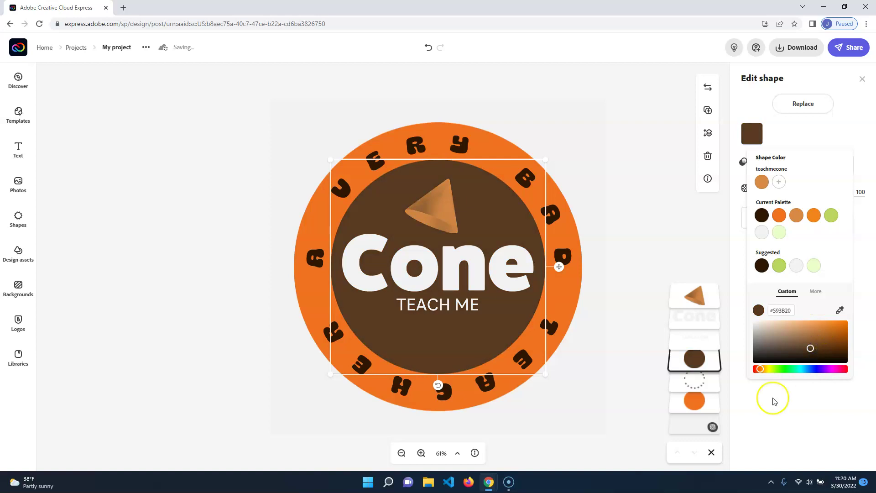
{"action": "left_click", "coordinate": [566, 267]}
Step: Recolour the logo's outer circle with the teachmecone brand colour
{"action": "left_click", "coordinate": [687, 399]}
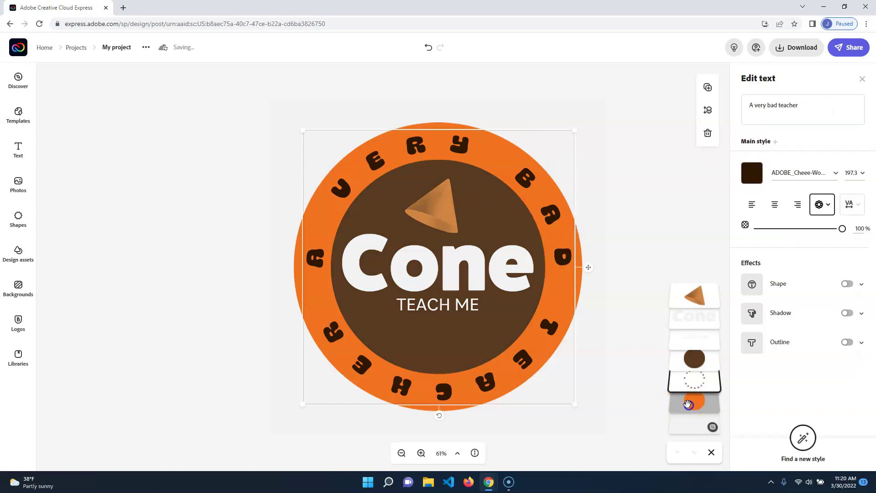
{"action": "left_click", "coordinate": [746, 131]}
{"action": "left_click", "coordinate": [761, 180]}
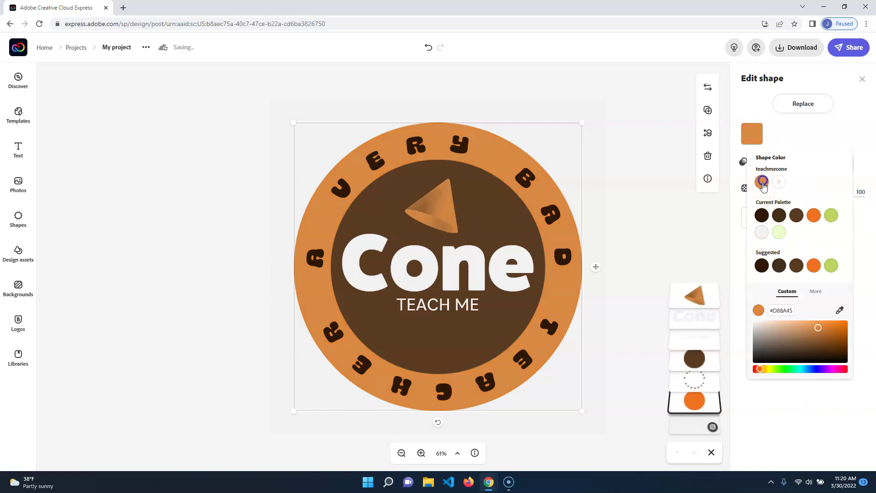
{"action": "left_click", "coordinate": [607, 285]}
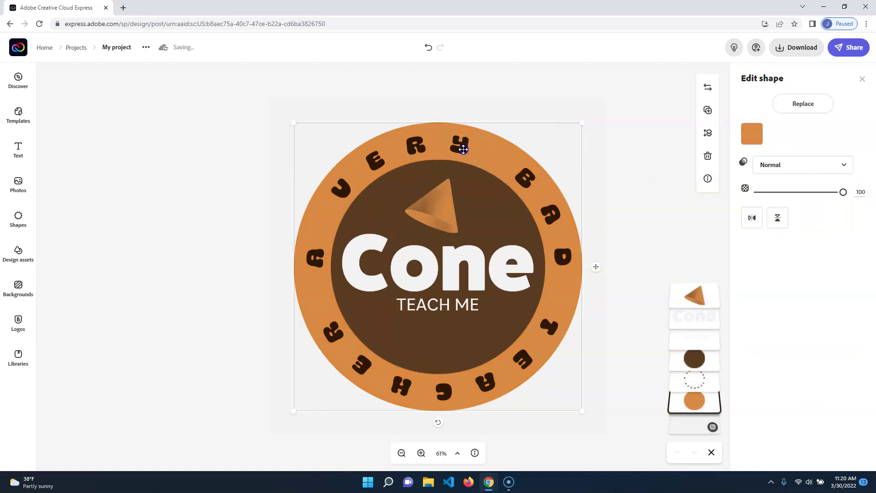
{"action": "left_click", "coordinate": [464, 149]}
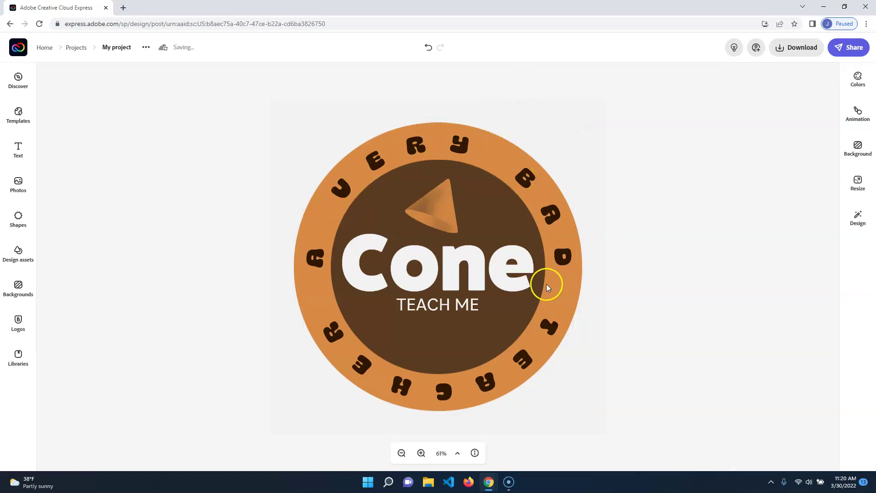
{"action": "left_click", "coordinate": [547, 220]}
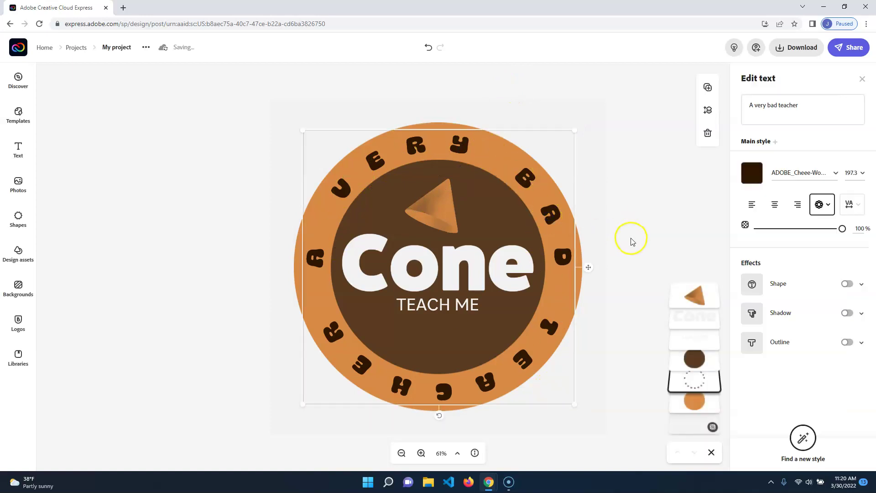
{"action": "left_click", "coordinate": [655, 223]}
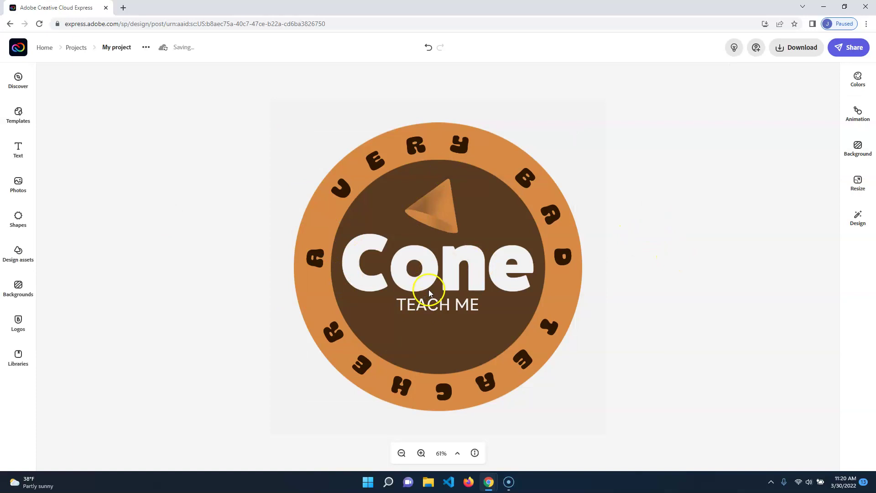
Step: Place the "You've got this!" phrase from the text designs over the logo's lower edge and delete it again
{"action": "left_click", "coordinate": [18, 149]}
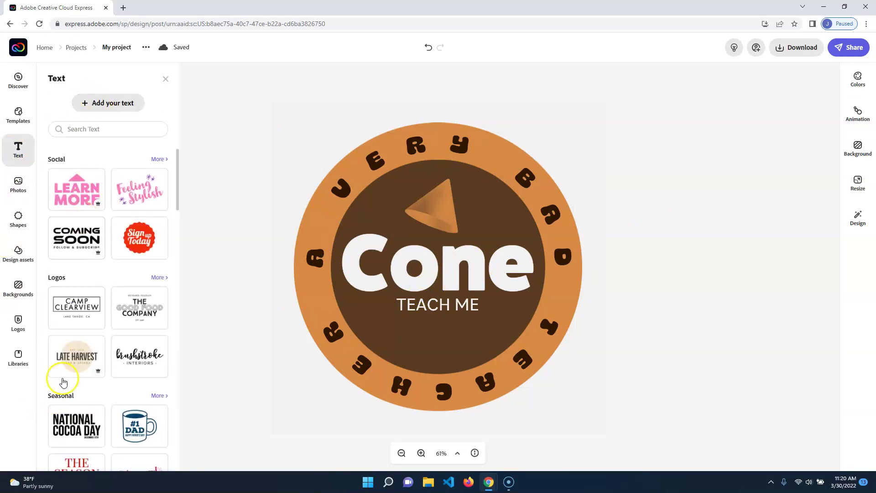
{"action": "scroll", "coordinate": [91, 292], "scroll_direction": "down", "scroll_amount": 3}
{"action": "scroll", "coordinate": [105, 310], "scroll_direction": "down", "scroll_amount": 5}
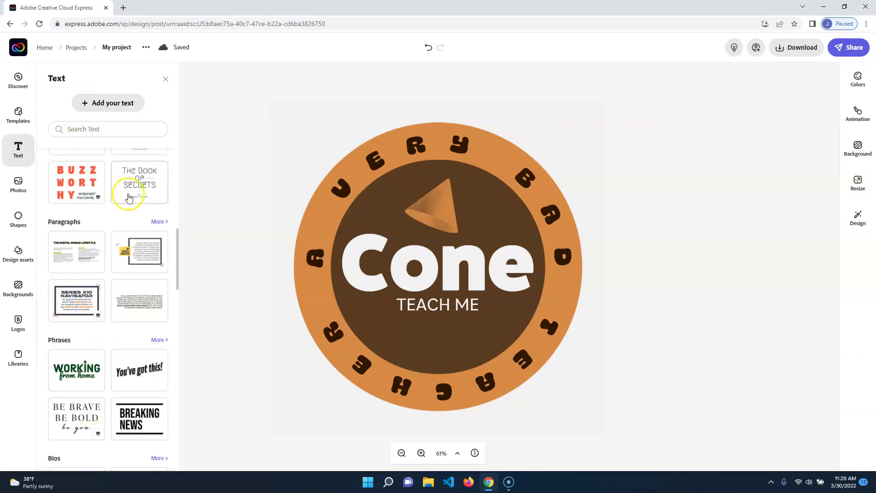
{"action": "scroll", "coordinate": [114, 374], "scroll_direction": "down", "scroll_amount": 2}
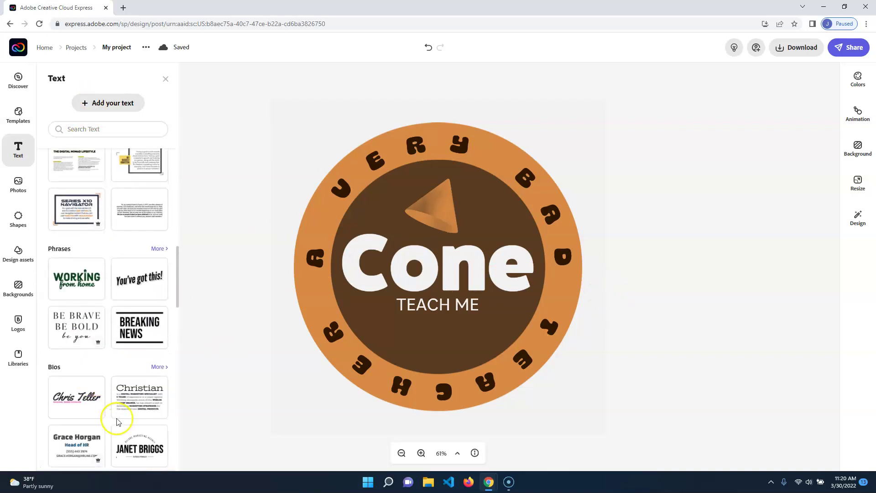
{"action": "left_click_drag", "start_coordinate": [143, 281], "coordinate": [319, 404]}
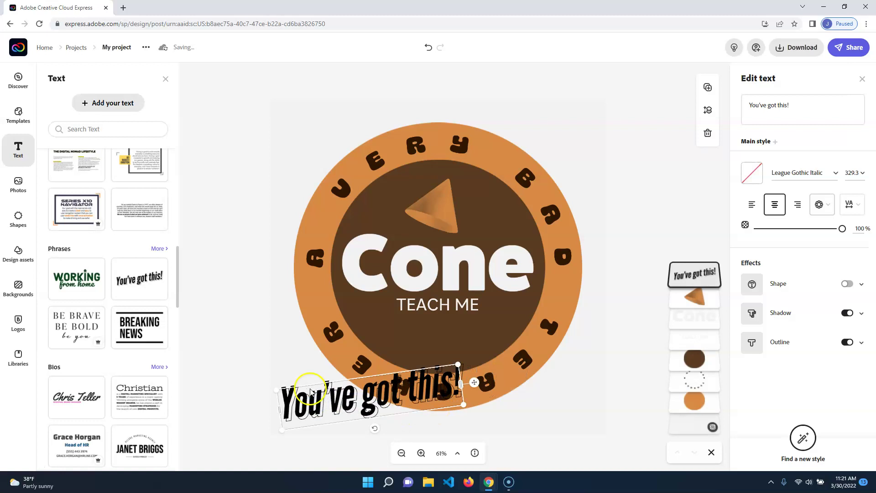
{"action": "key", "text": "Delete"}
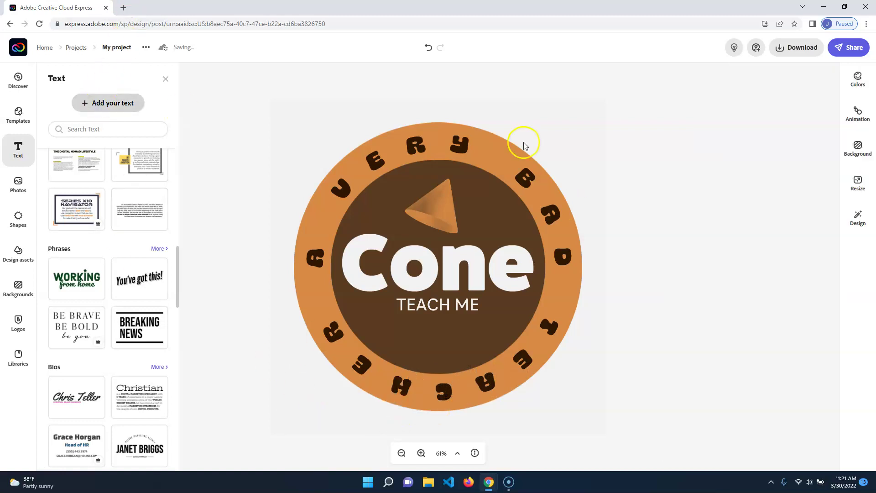
Step: Add a new text box to the logo, shrink it to about size 119 and centre it below TEACH ME
{"action": "left_click_drag", "start_coordinate": [328, 398], "coordinate": [414, 352]}
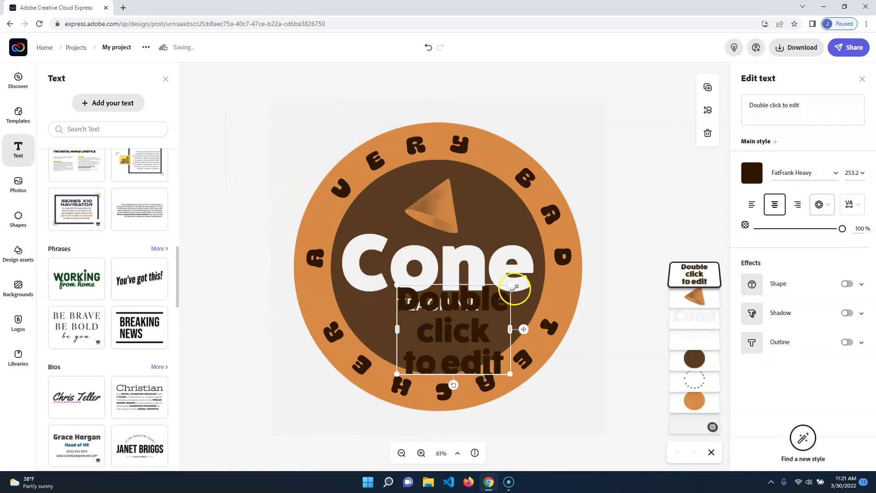
{"action": "left_click_drag", "start_coordinate": [508, 284], "coordinate": [498, 336]}
{"action": "left_click_drag", "start_coordinate": [443, 349], "coordinate": [433, 333]}
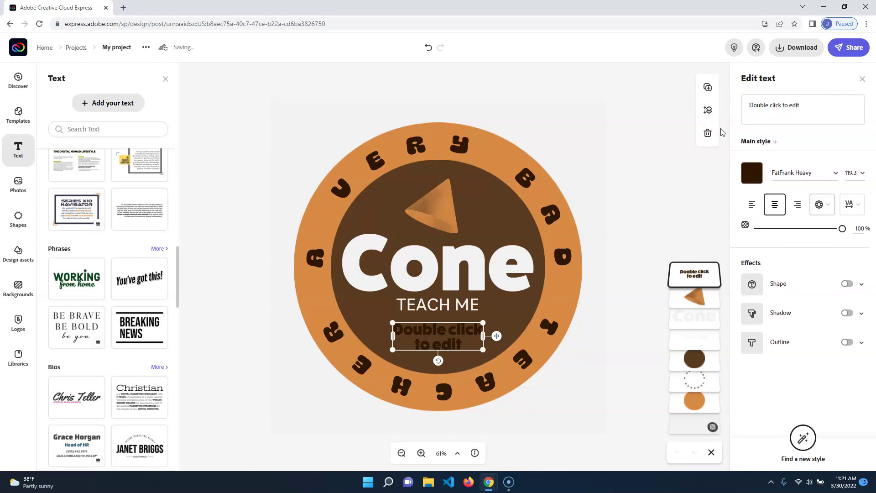
Step: Change the placeholder wording of the text below TEACH ME to "Yolo"
{"action": "left_click", "coordinate": [804, 108]}
{"action": "type", "text": "Y"}
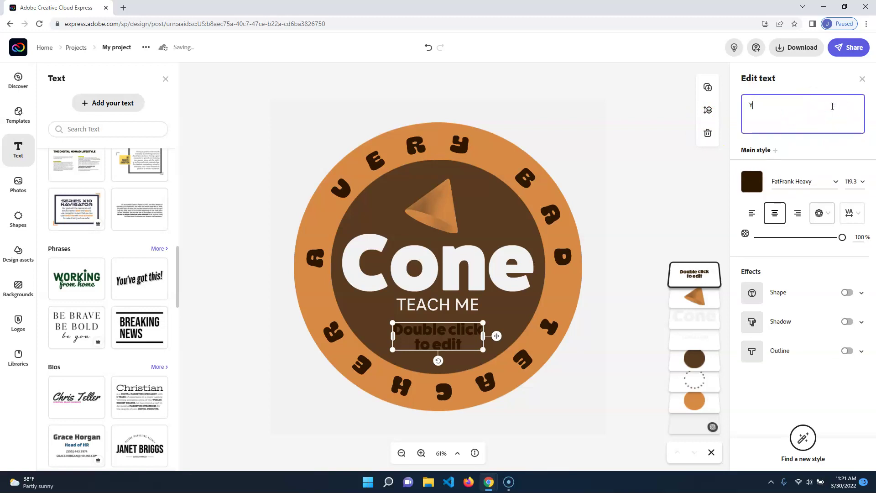
{"action": "type", "text": "olo"}
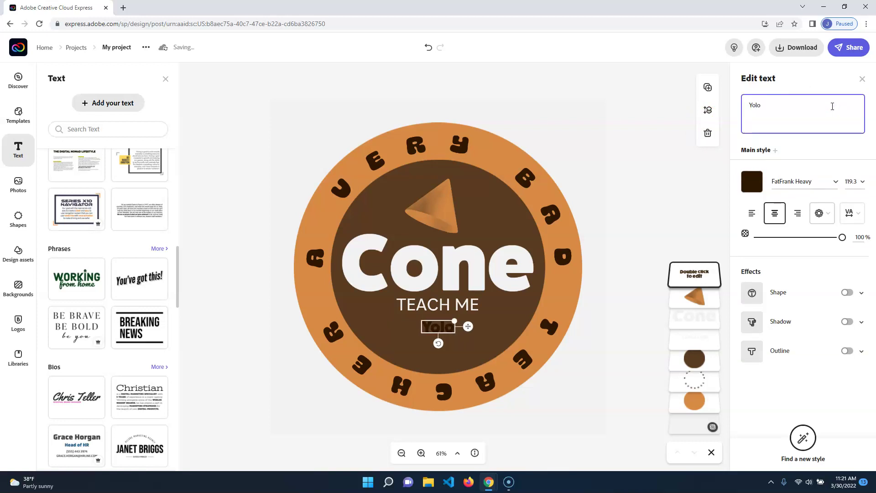
{"action": "left_click", "coordinate": [586, 189]}
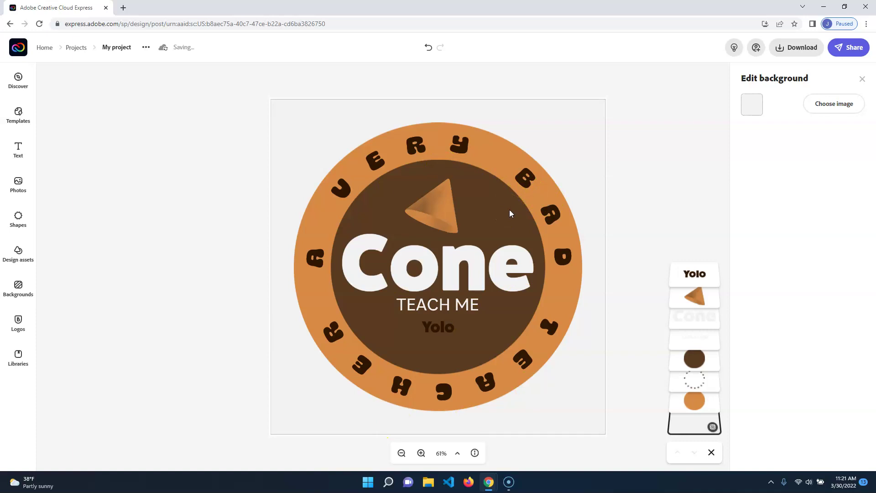
Step: Pin the yellow trending background with the purple hand behind the logo and undo it
{"action": "left_click", "coordinate": [526, 149]}
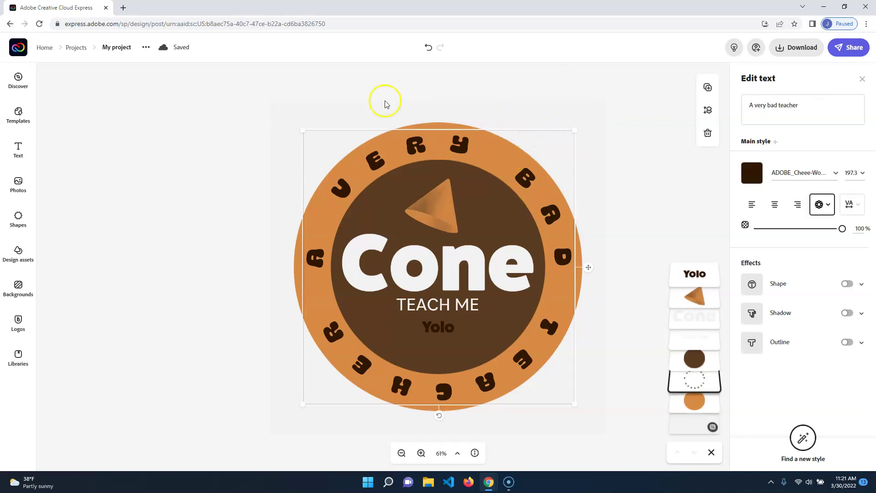
{"action": "left_click", "coordinate": [18, 292]}
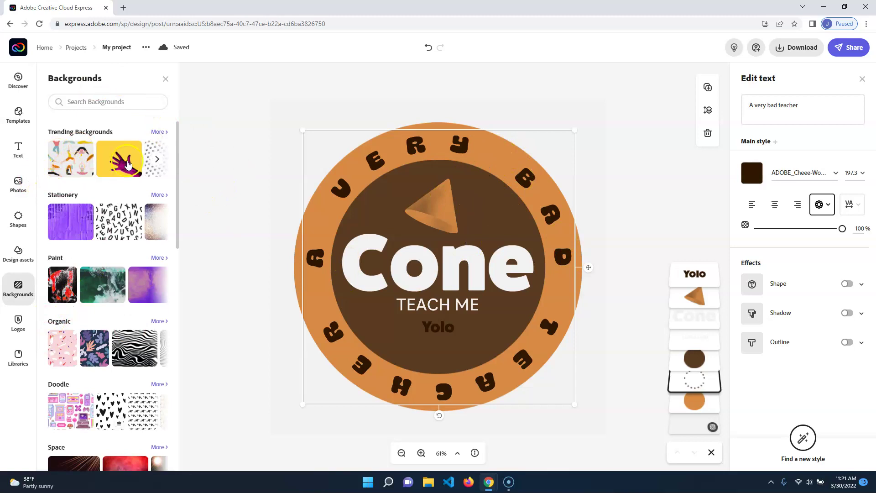
{"action": "left_click", "coordinate": [128, 164]}
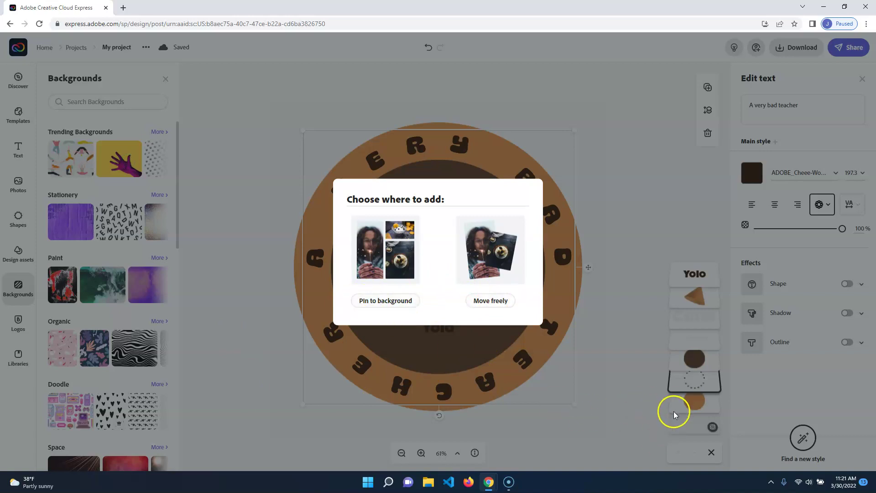
{"action": "left_click", "coordinate": [391, 301]}
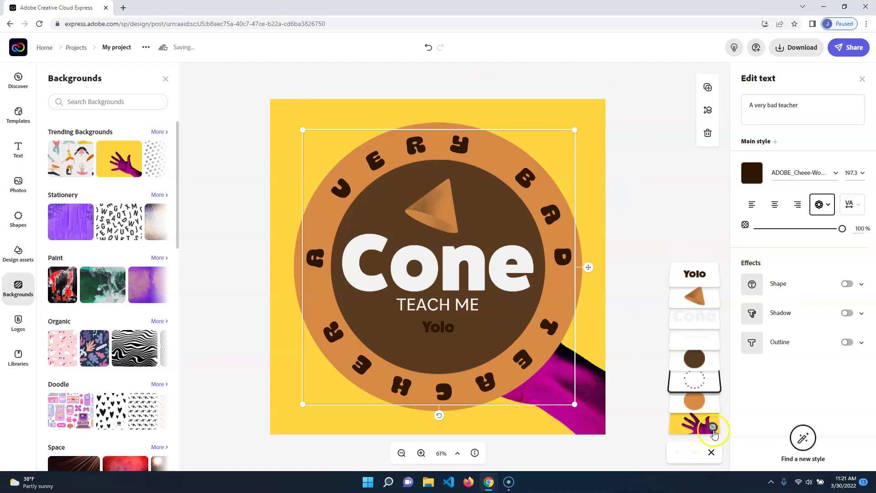
{"action": "left_click", "coordinate": [712, 426]}
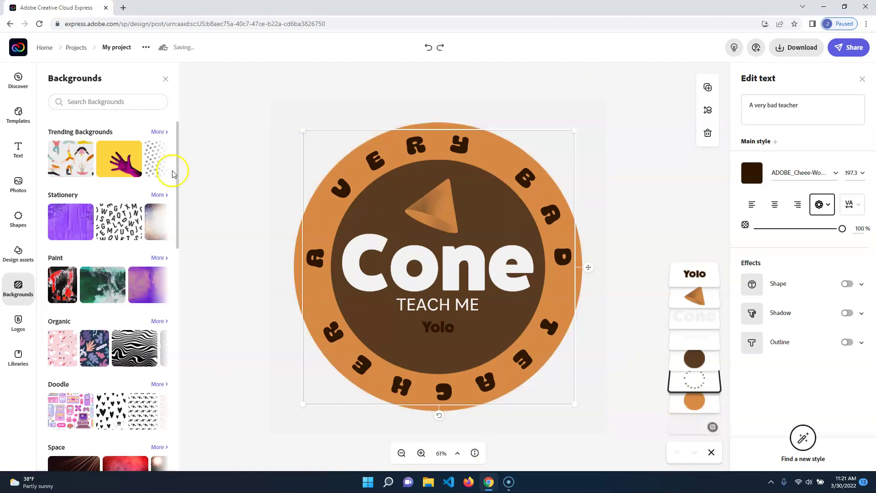
Step: Add the yellow hand picture as a freely movable image, reorder it behind the orange circle and shift it along the canvas's upper edge
{"action": "left_click", "coordinate": [160, 162]}
{"action": "left_click", "coordinate": [490, 301]}
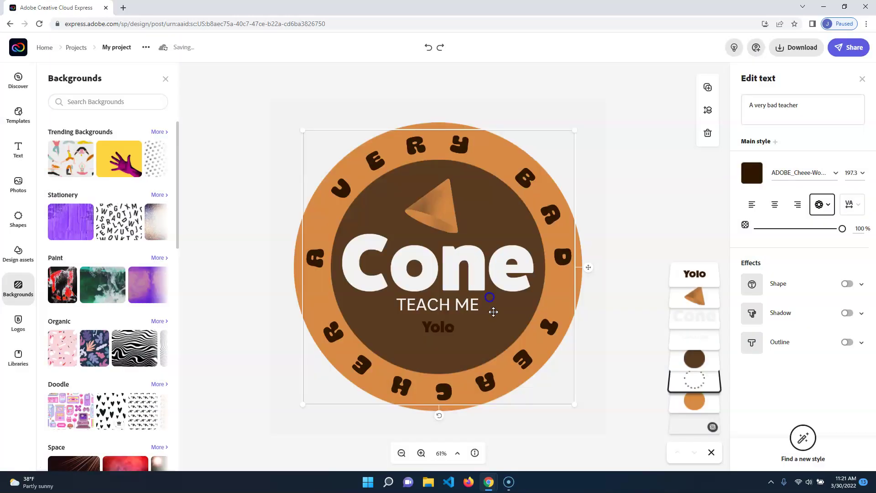
{"action": "left_click_drag", "start_coordinate": [453, 118], "coordinate": [498, 115]}
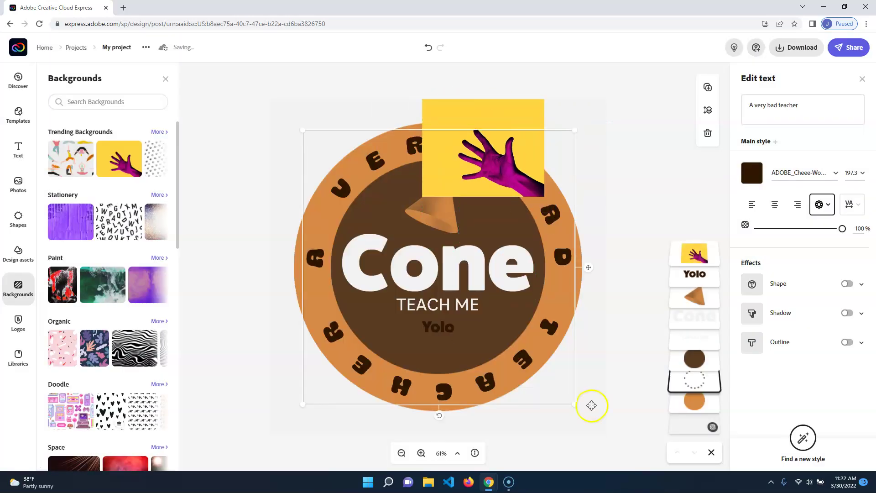
{"action": "left_click_drag", "start_coordinate": [689, 257], "coordinate": [694, 401]}
{"action": "left_click_drag", "start_coordinate": [508, 118], "coordinate": [481, 111]}
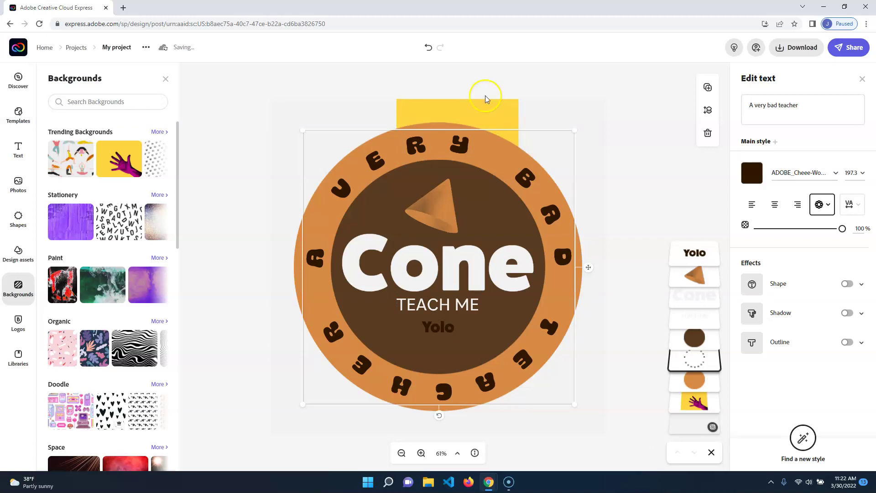
Step: Pin a second copy of the yellow hand picture to the background, scale it to 1, rotate it to -82 and flip it
{"action": "left_click", "coordinate": [118, 159]}
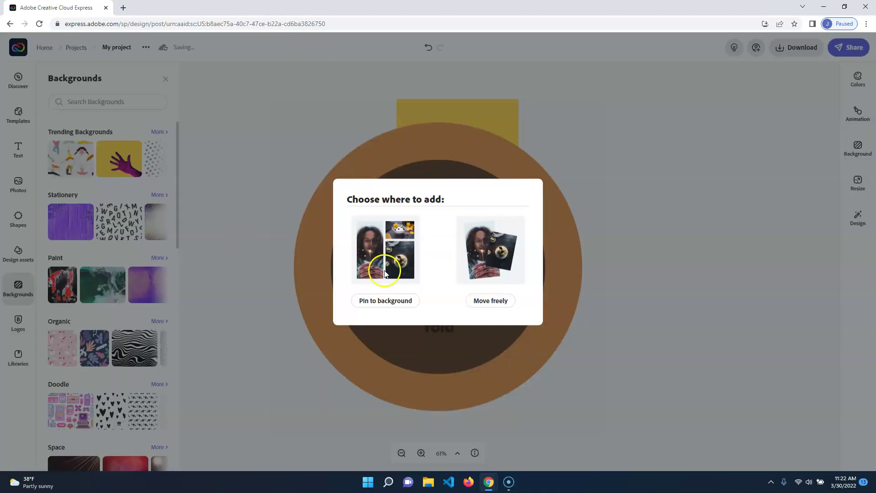
{"action": "left_click", "coordinate": [389, 303]}
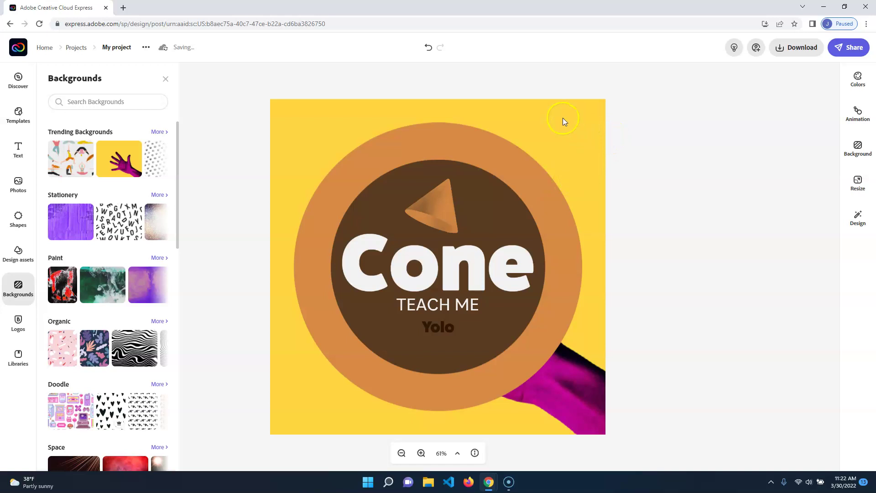
{"action": "left_click", "coordinate": [564, 402]}
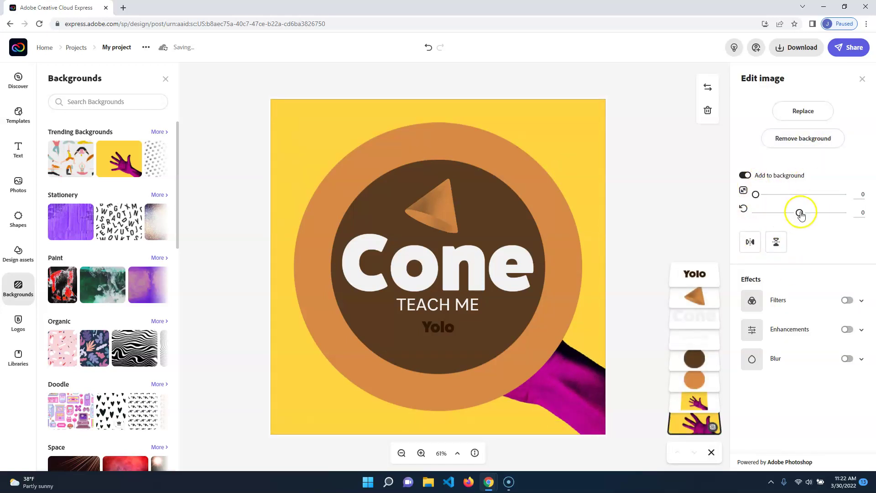
{"action": "left_click_drag", "start_coordinate": [802, 213], "coordinate": [775, 223]}
{"action": "left_click", "coordinate": [751, 243]}
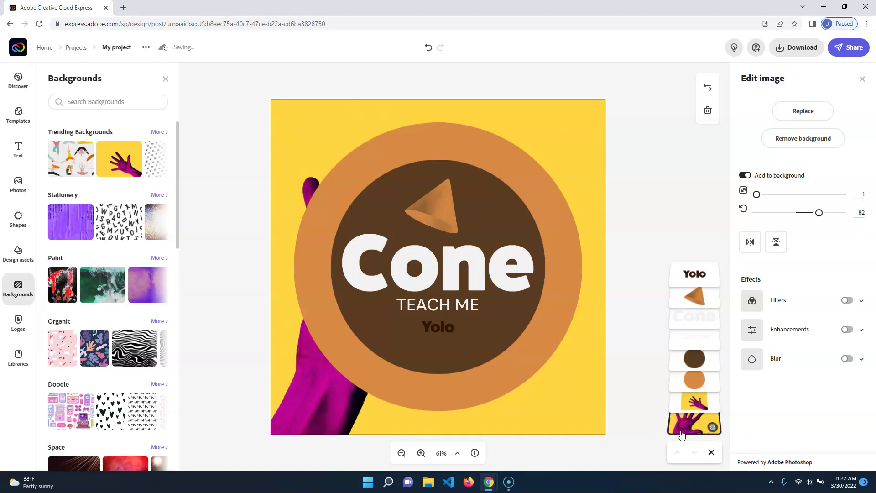
Step: Delete the pinned hand background and undo all edits back to before it was pinned
{"action": "key", "text": "Delete"}
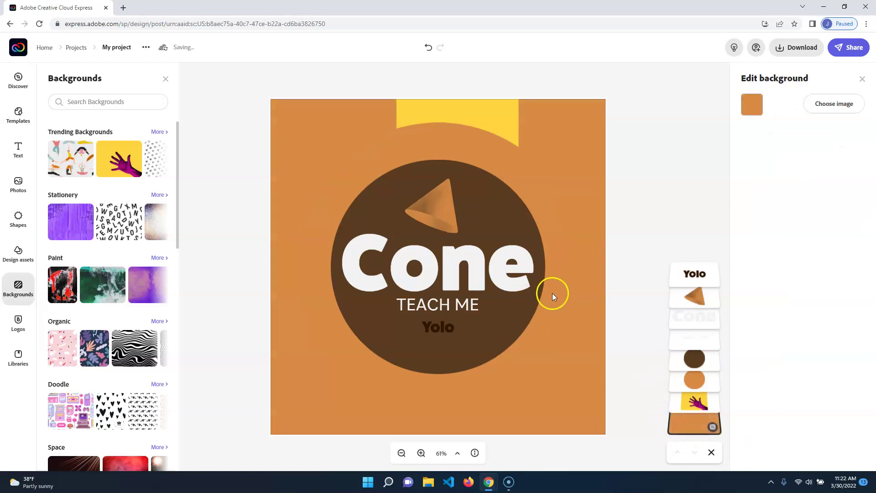
{"action": "key", "text": "ctrl+z"}
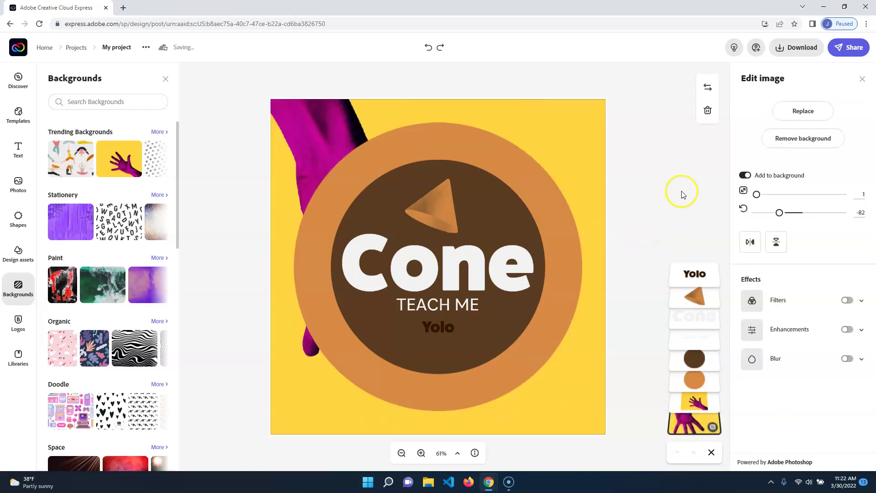
{"action": "key", "text": "ctrl+z"}
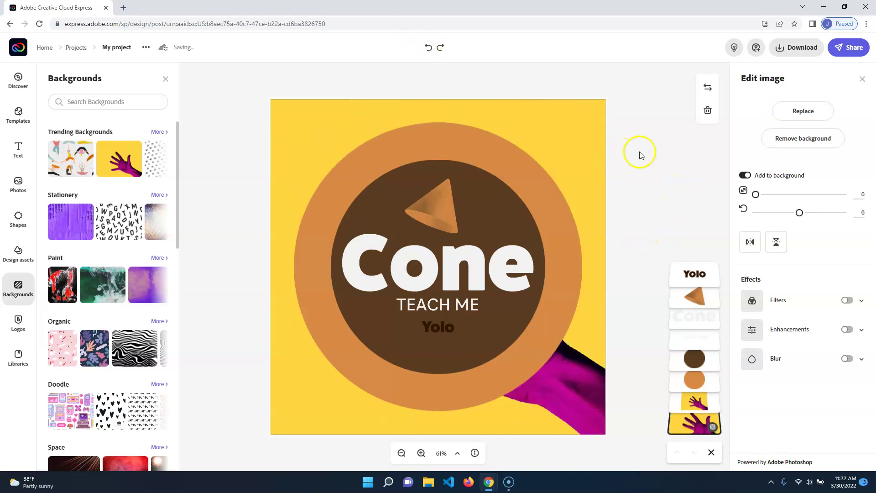
{"action": "left_click", "coordinate": [641, 154]}
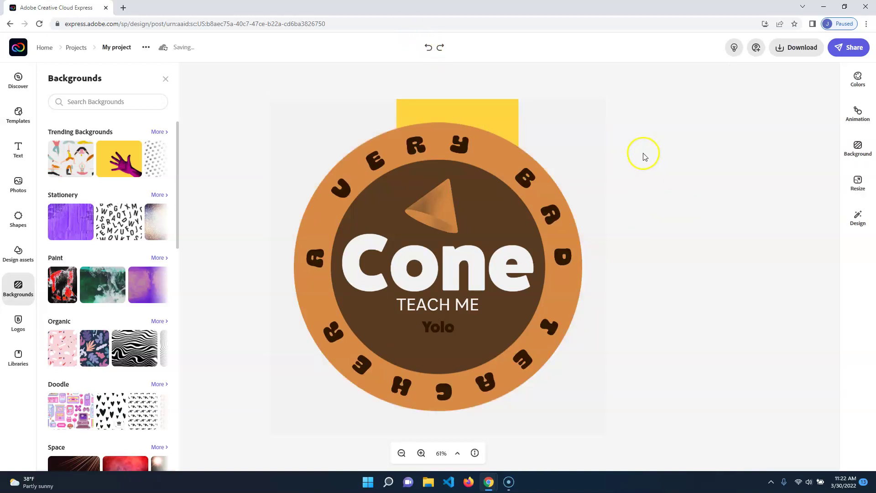
Step: Move the small hand picture sideways behind the logo, delete it and close the background designs
{"action": "left_click", "coordinate": [520, 120]}
{"action": "left_click_drag", "start_coordinate": [484, 114], "coordinate": [510, 114]}
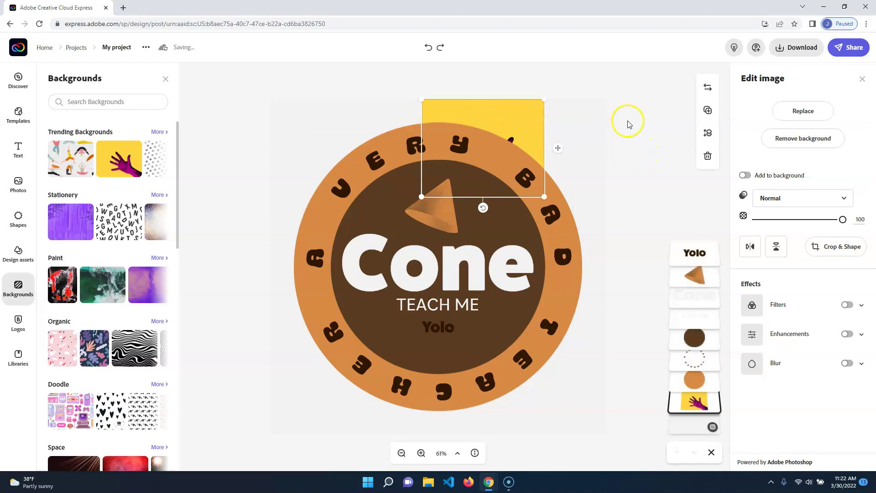
{"action": "left_click", "coordinate": [628, 124]}
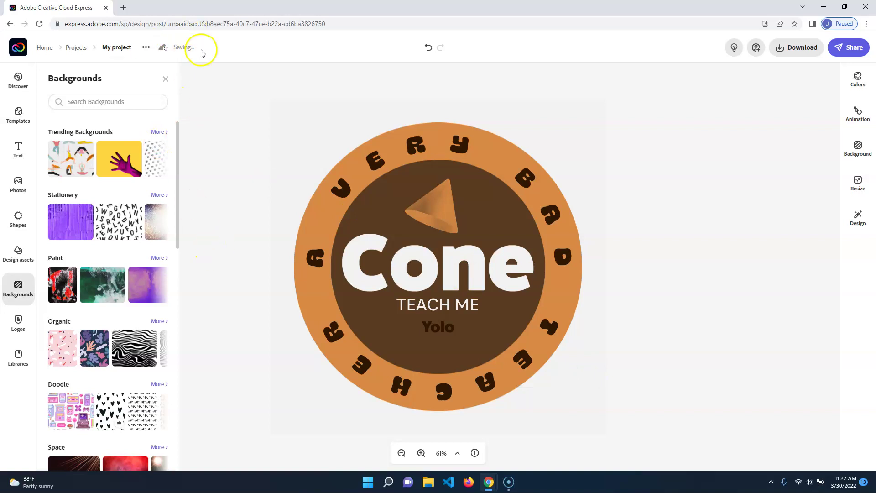
{"action": "left_click", "coordinate": [165, 80]}
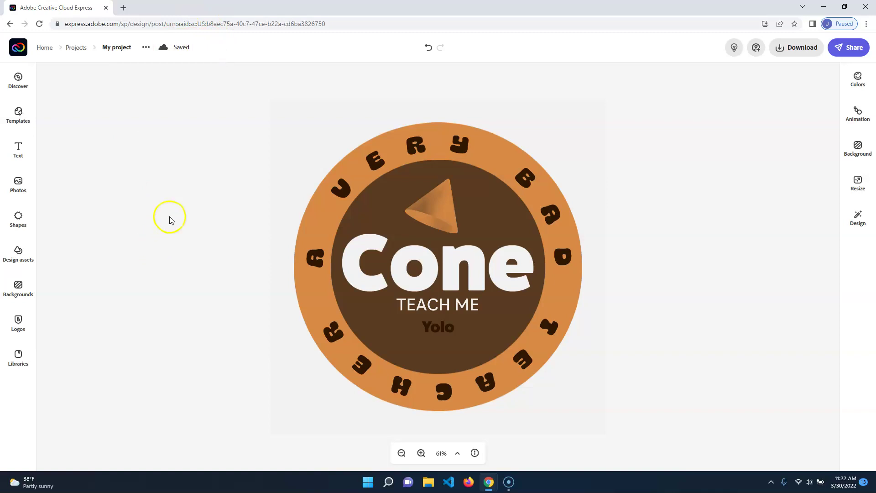
Step: Leave the project for the brands page, start a new brand and open its logo upload, cancelling the file selection
{"action": "left_click", "coordinate": [44, 47]}
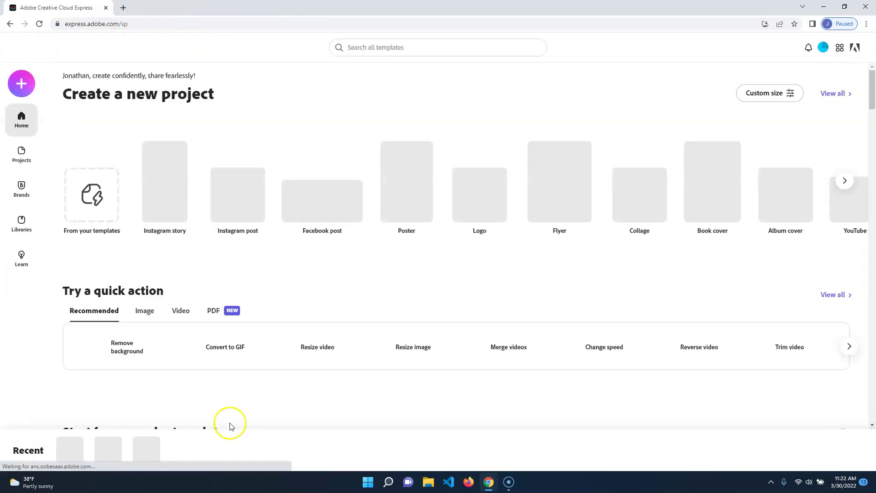
{"action": "left_click", "coordinate": [22, 188]}
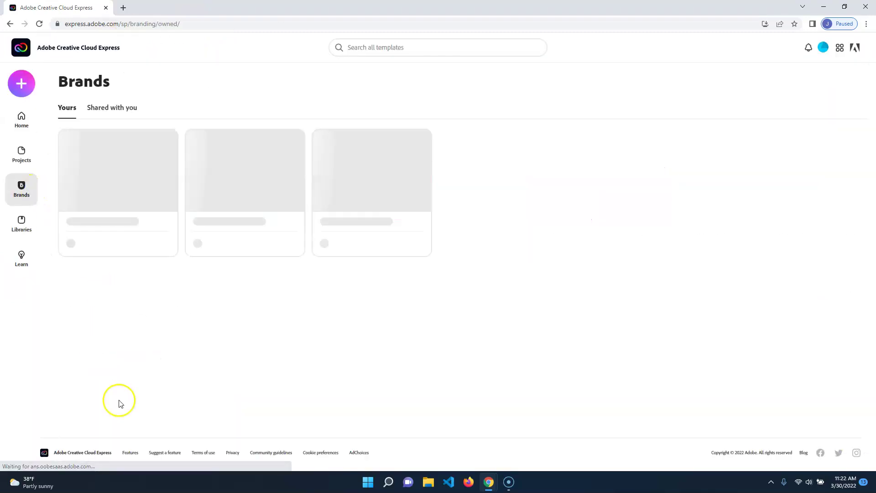
{"action": "left_click", "coordinate": [109, 227]}
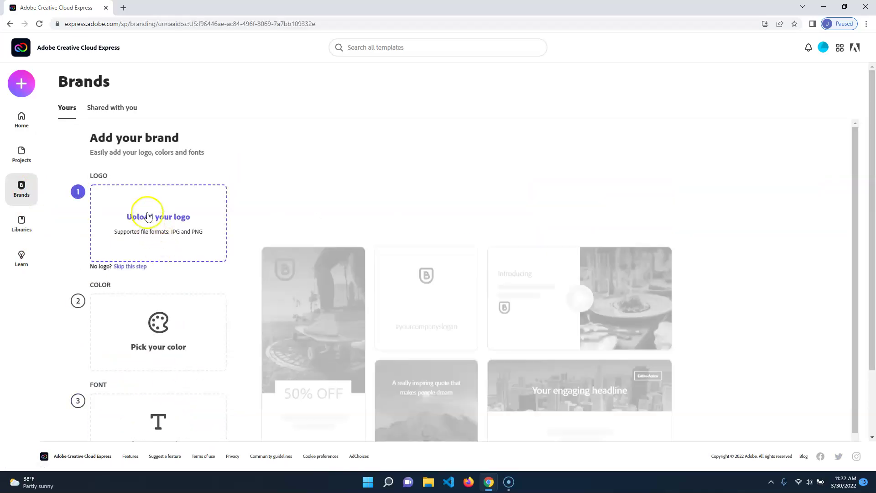
{"action": "left_click", "coordinate": [201, 220]}
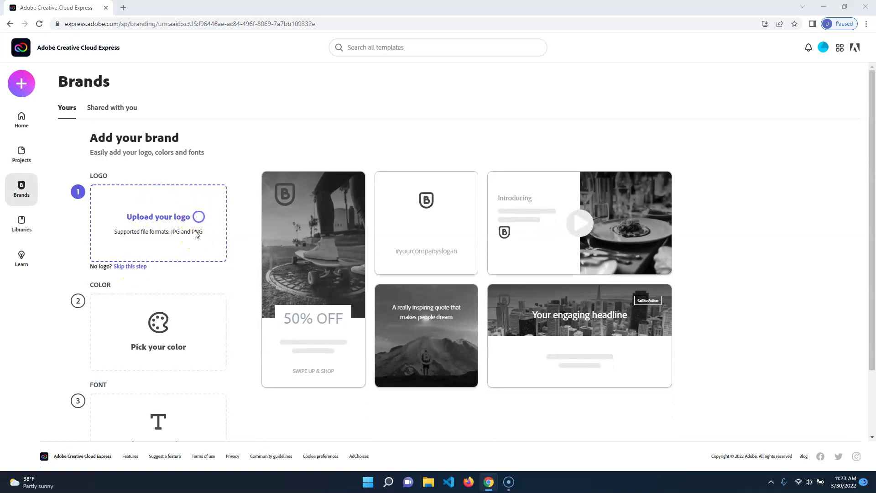
{"action": "left_click", "coordinate": [411, 231]}
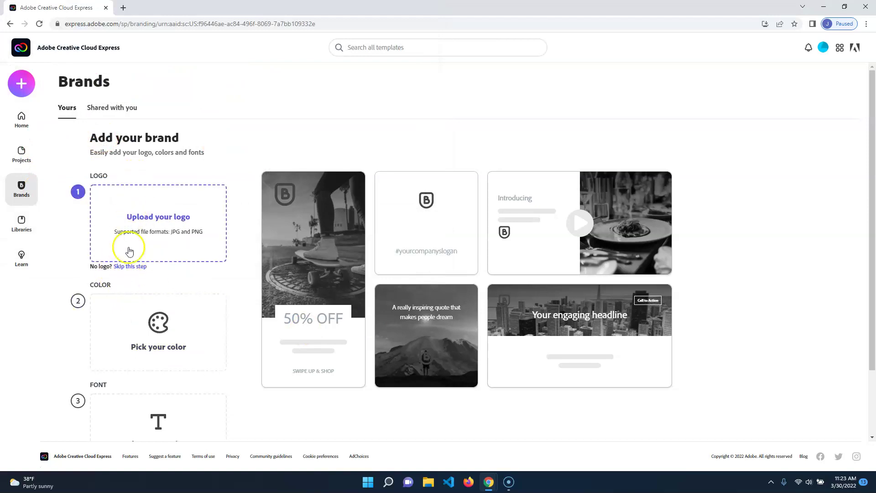
Step: Skip the brand's logo upload, open the logo maker and close it again
{"action": "left_click", "coordinate": [130, 266]}
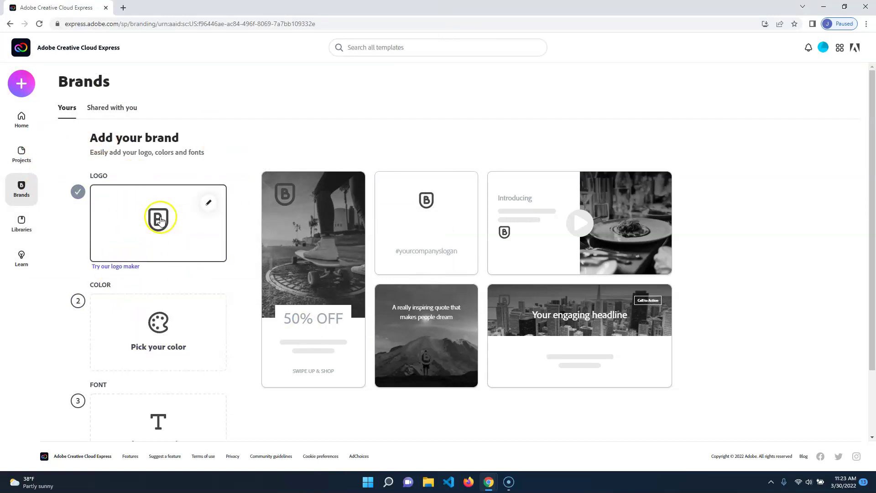
{"action": "left_click", "coordinate": [125, 266]}
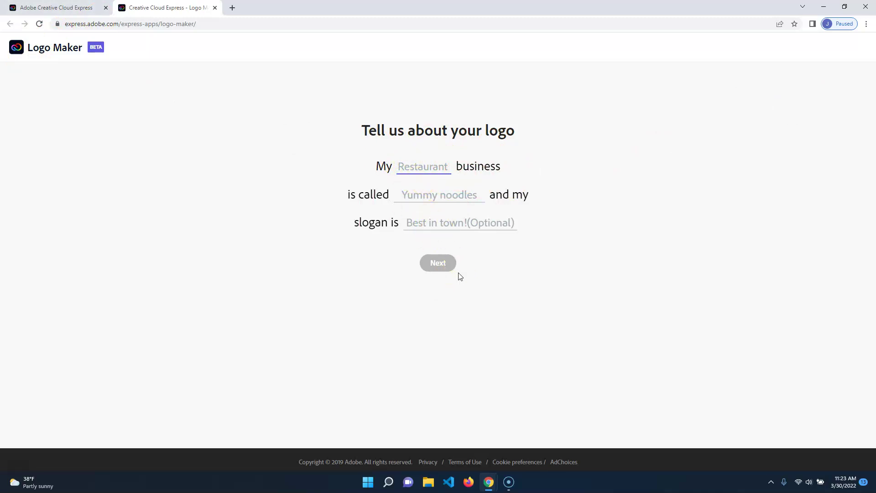
{"action": "left_click", "coordinate": [214, 8]}
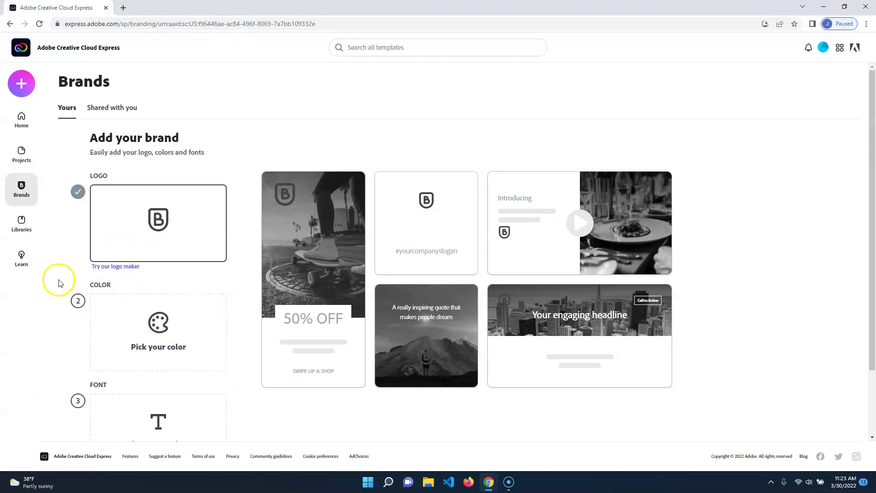
Step: Download the Cone logo project from the projects page as a JPG file
{"action": "left_click", "coordinate": [23, 161]}
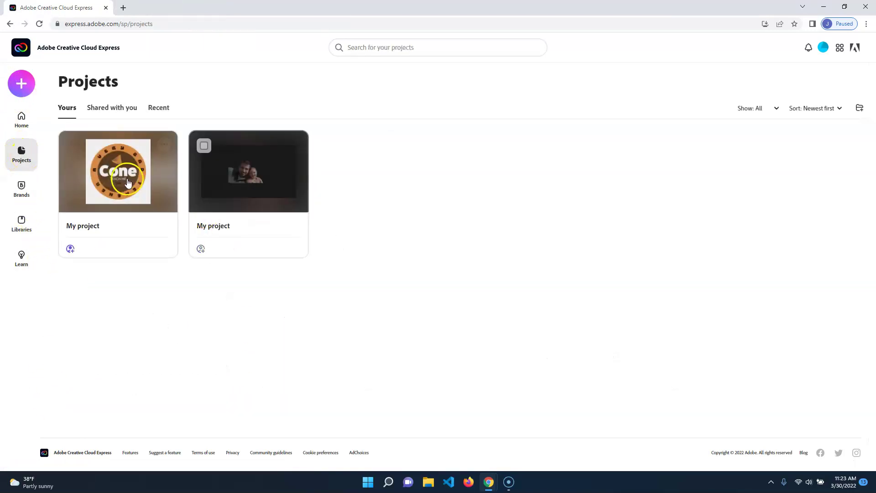
{"action": "left_click", "coordinate": [165, 144]}
{"action": "left_click", "coordinate": [135, 241]}
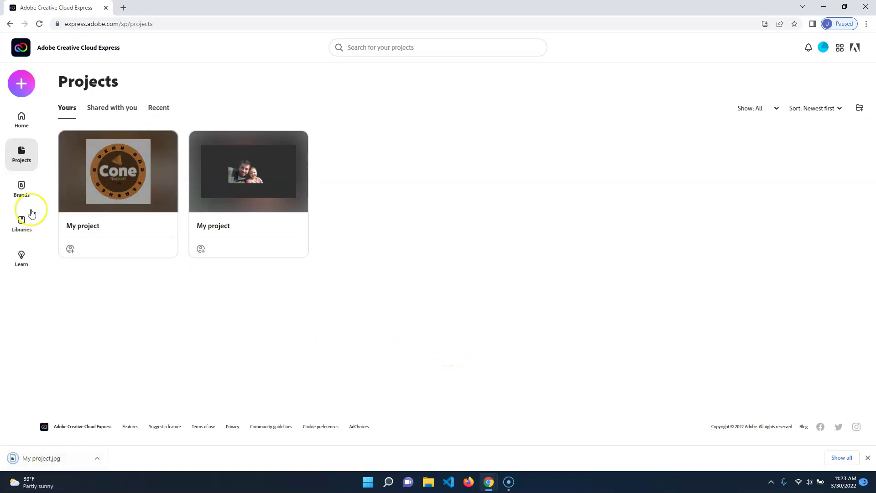
Step: Start a new brand and upload My project.jpg from the Downloads folder as its logo
{"action": "left_click", "coordinate": [22, 188]}
{"action": "left_click", "coordinate": [118, 225]}
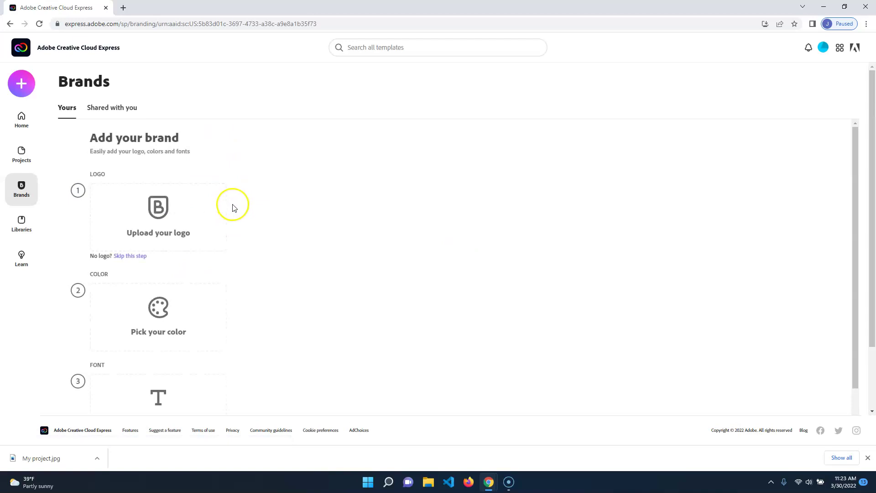
{"action": "left_click", "coordinate": [160, 212]}
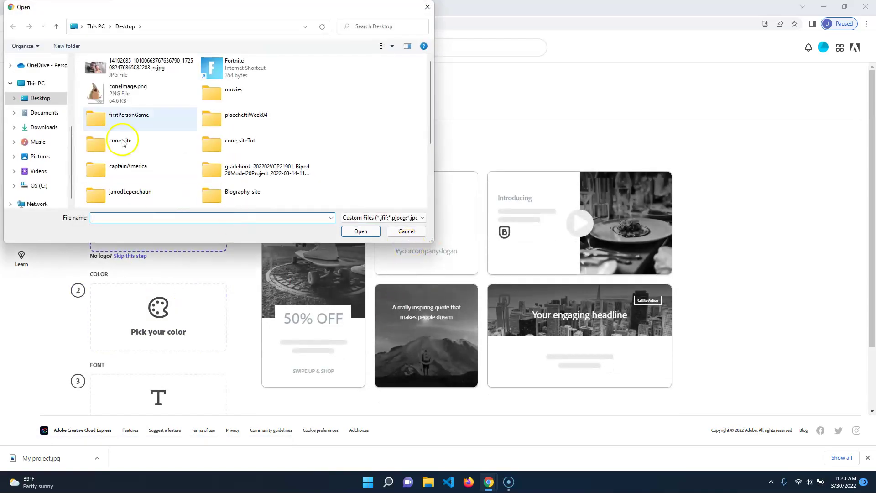
{"action": "scroll", "coordinate": [254, 164], "scroll_direction": "down", "scroll_amount": 2}
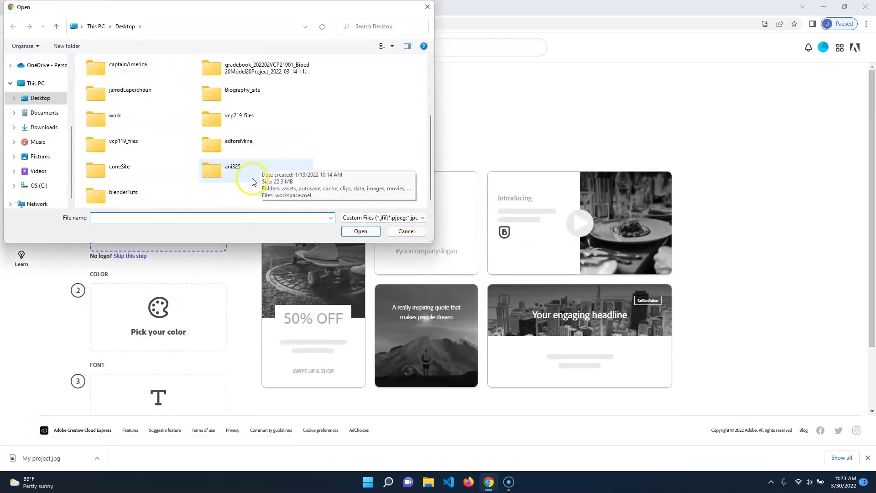
{"action": "scroll", "coordinate": [253, 182], "scroll_direction": "up", "scroll_amount": 2}
{"action": "left_click", "coordinate": [50, 128]}
{"action": "left_click", "coordinate": [107, 94]}
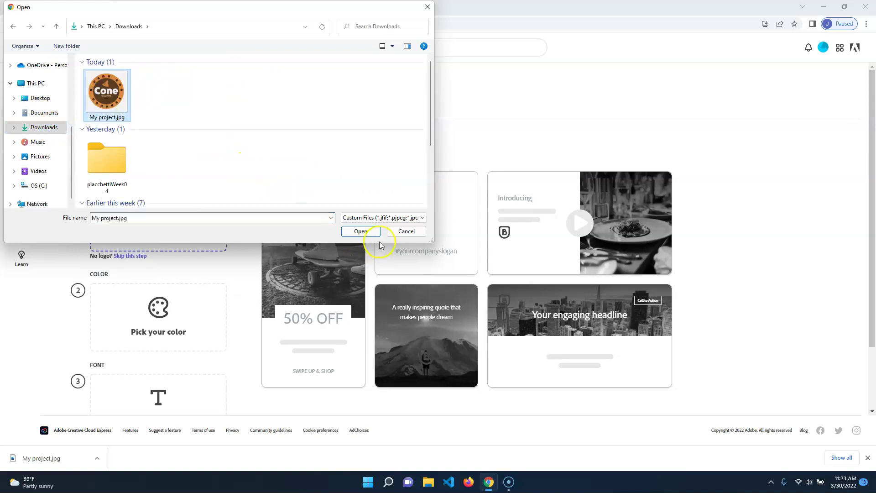
{"action": "left_click", "coordinate": [351, 232]}
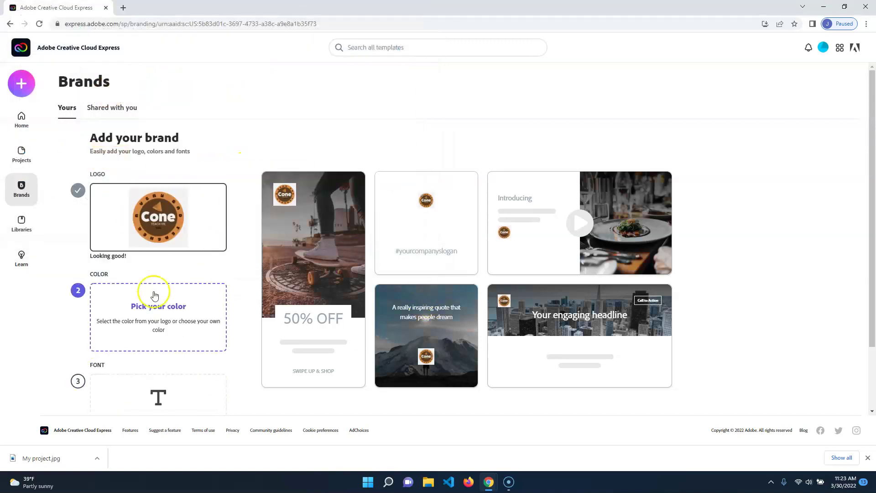
Step: Set the brand colour to #BF4040 and choose Lato Bold as the brand font
{"action": "left_click", "coordinate": [157, 325]}
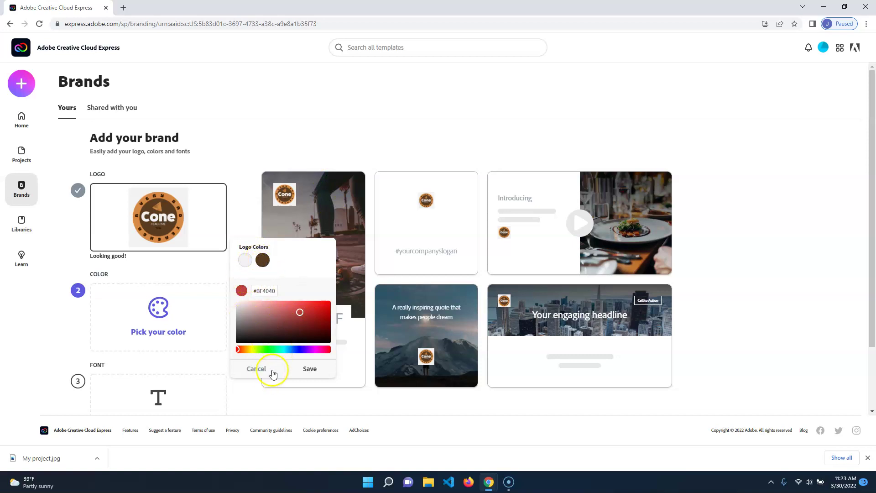
{"action": "left_click", "coordinate": [310, 368]}
{"action": "left_click", "coordinate": [157, 399]}
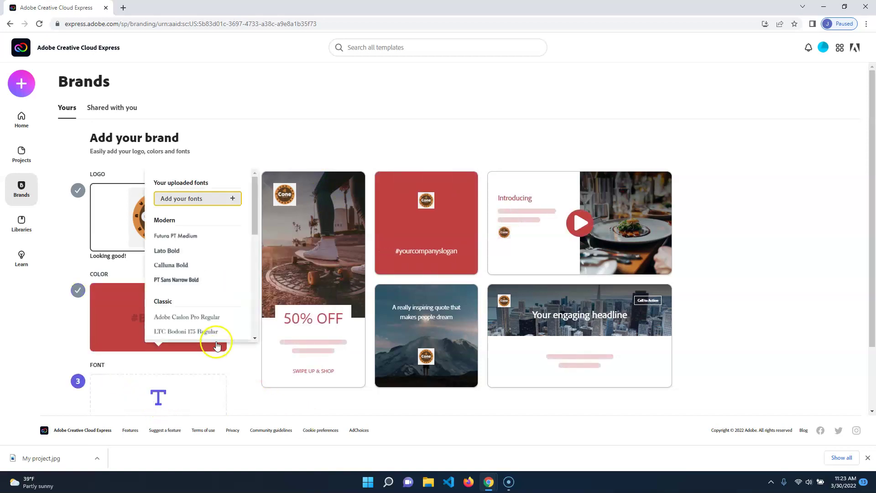
{"action": "left_click", "coordinate": [182, 252]}
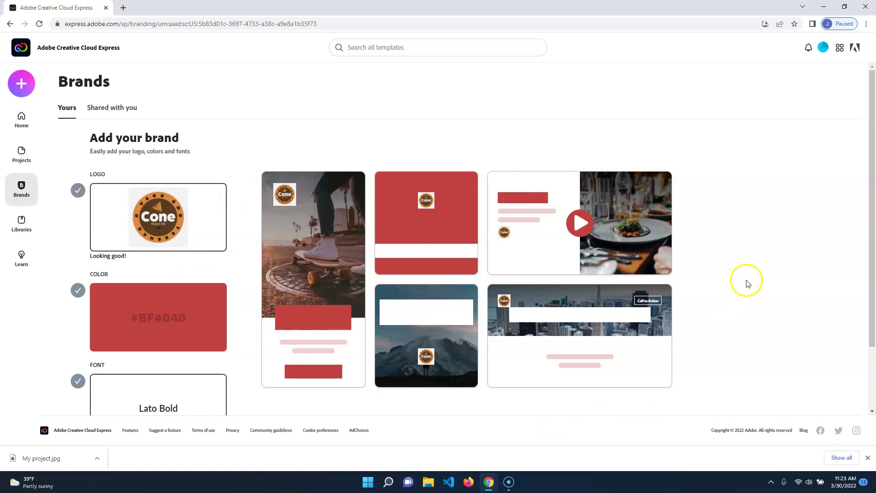
Step: Finish the brand setup by naming it ConeTastic and creating the brand
{"action": "scroll", "coordinate": [762, 326], "scroll_direction": "down", "scroll_amount": 2}
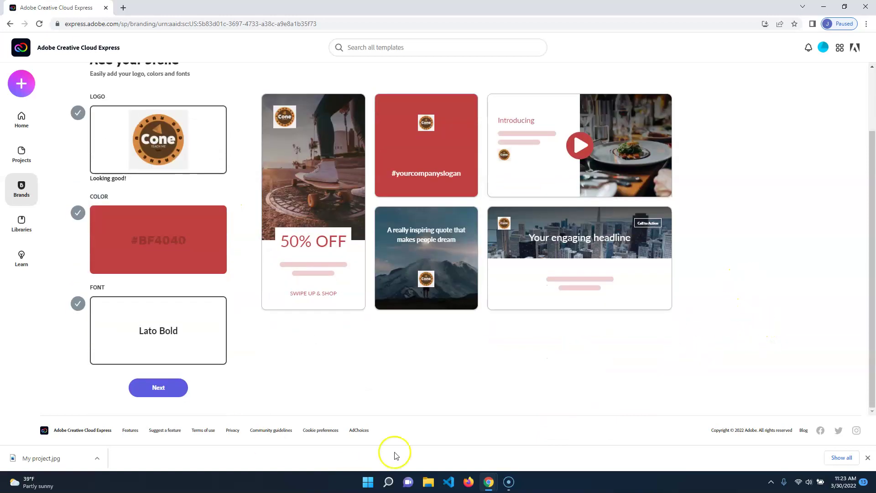
{"action": "left_click", "coordinate": [133, 386]}
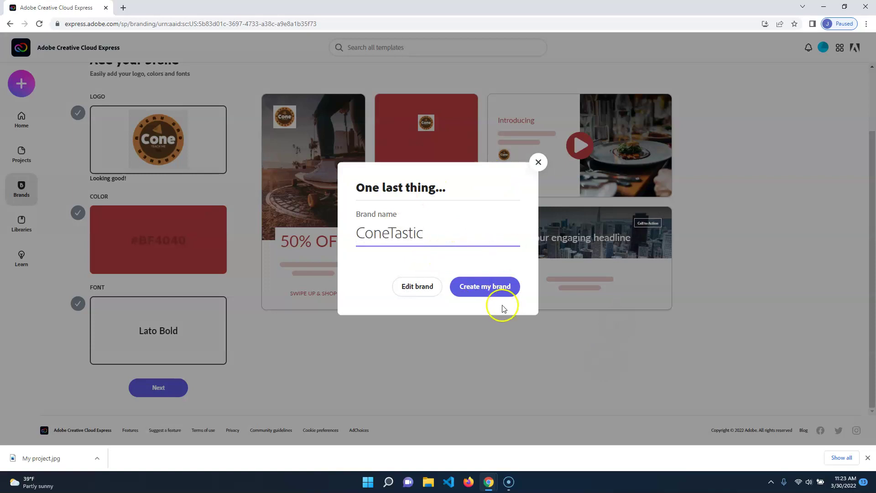
{"action": "left_click", "coordinate": [495, 290]}
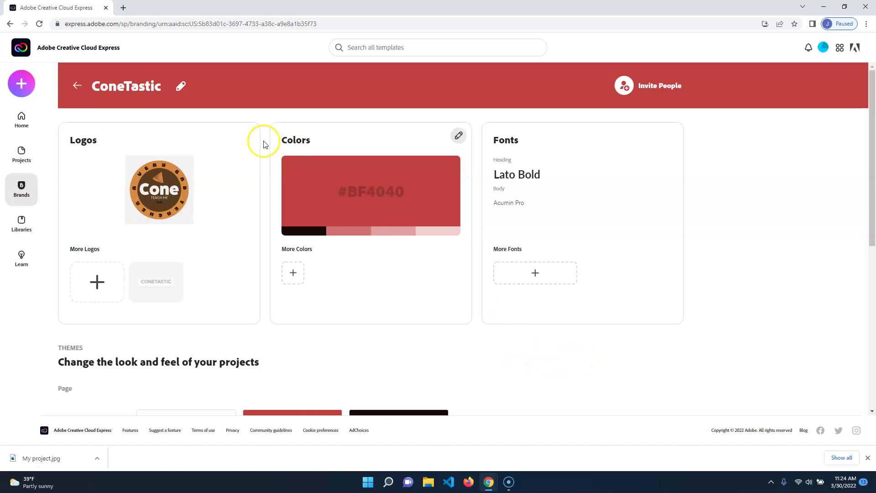
Step: Look over the ConeTastic brand page, opening its colour and font settings and closing each without changes
{"action": "scroll", "coordinate": [588, 374], "scroll_direction": "down", "scroll_amount": 1}
{"action": "scroll", "coordinate": [588, 365], "scroll_direction": "down", "scroll_amount": 6}
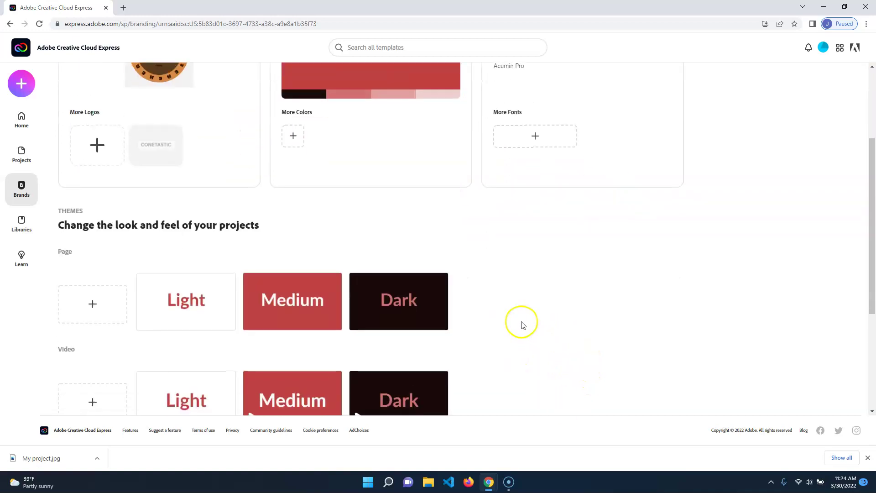
{"action": "scroll", "coordinate": [528, 330], "scroll_direction": "up", "scroll_amount": 7}
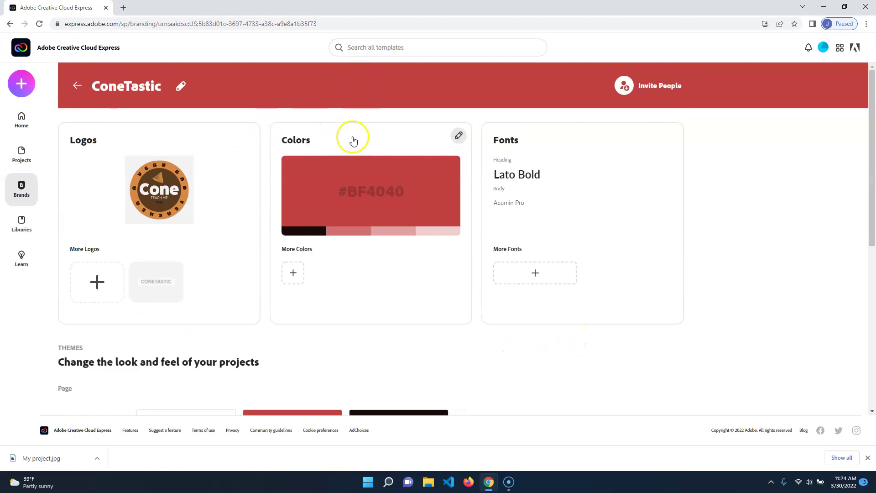
{"action": "left_click", "coordinate": [458, 135]}
{"action": "mouse_move", "coordinate": [387, 204]}
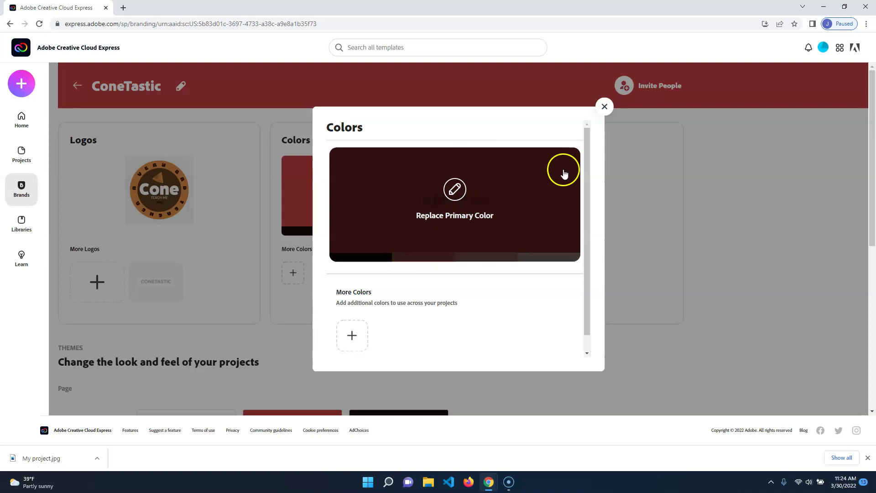
{"action": "left_click", "coordinate": [604, 107]}
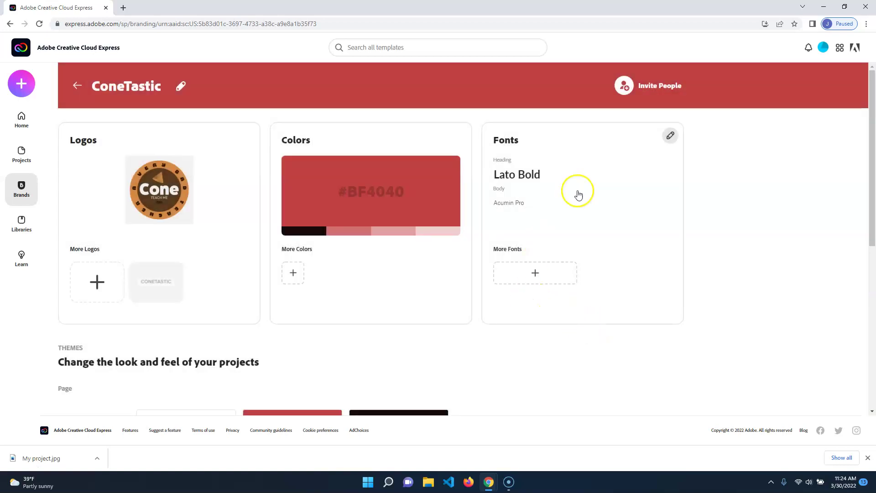
{"action": "left_click", "coordinate": [527, 174]}
{"action": "left_click", "coordinate": [603, 107]}
Step: Review the brand's page and video themes and its branded surfaces for displaying the logo and tagline
{"action": "scroll", "coordinate": [556, 360], "scroll_direction": "down", "scroll_amount": 4}
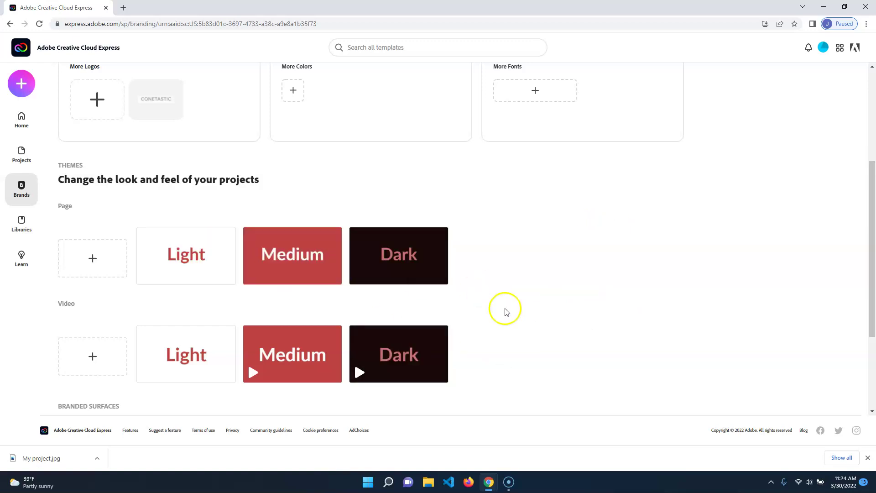
{"action": "scroll", "coordinate": [498, 332], "scroll_direction": "down", "scroll_amount": 3}
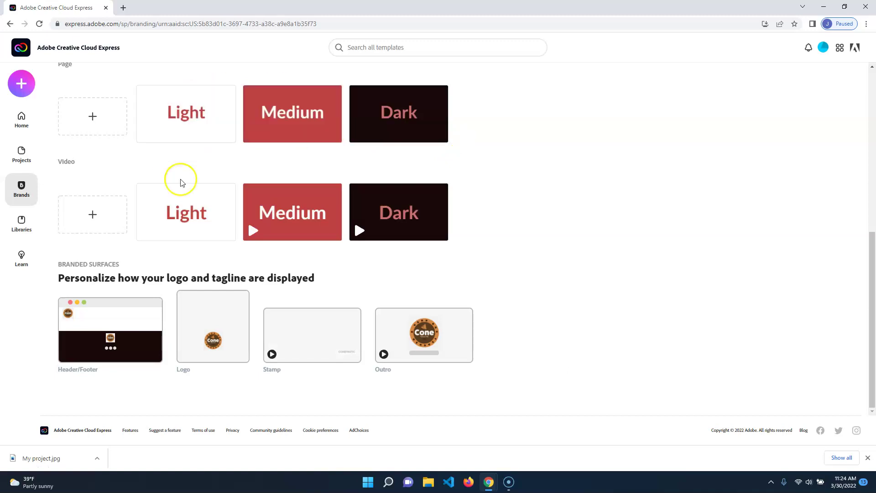
{"action": "scroll", "coordinate": [354, 371], "scroll_direction": "up", "scroll_amount": 7}
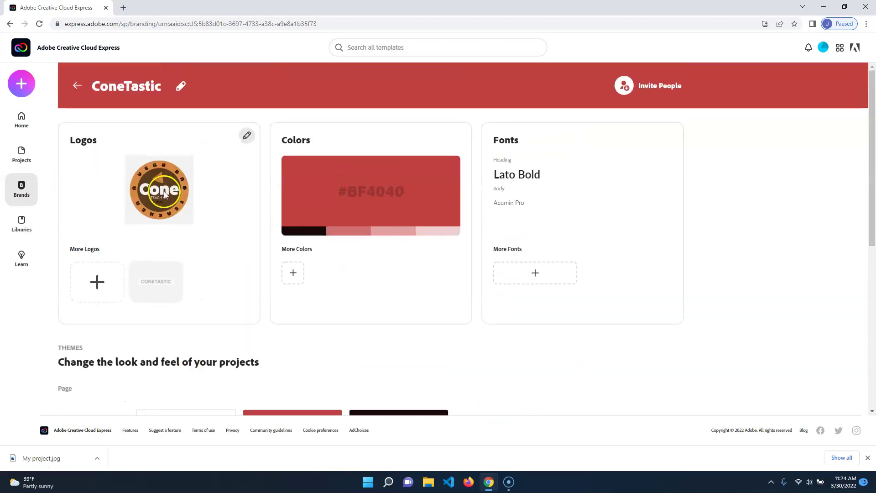
{"action": "scroll", "coordinate": [461, 328], "scroll_direction": "down", "scroll_amount": 3}
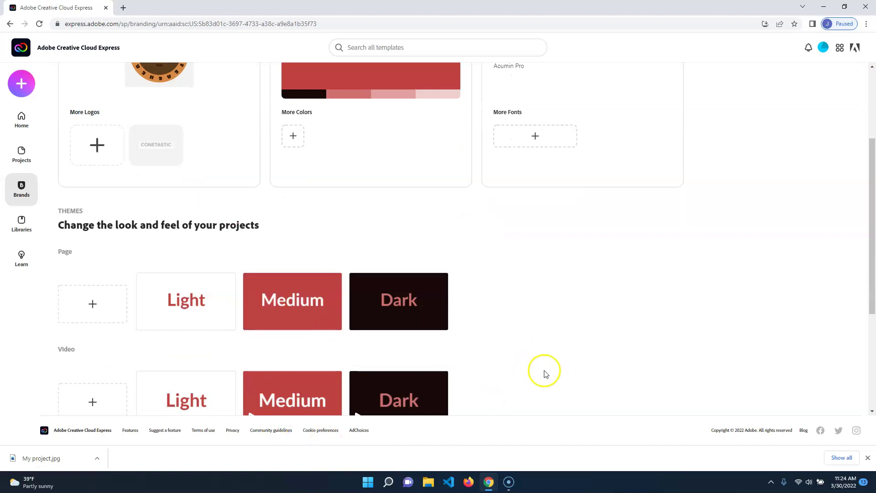
{"action": "scroll", "coordinate": [547, 372], "scroll_direction": "down", "scroll_amount": 1}
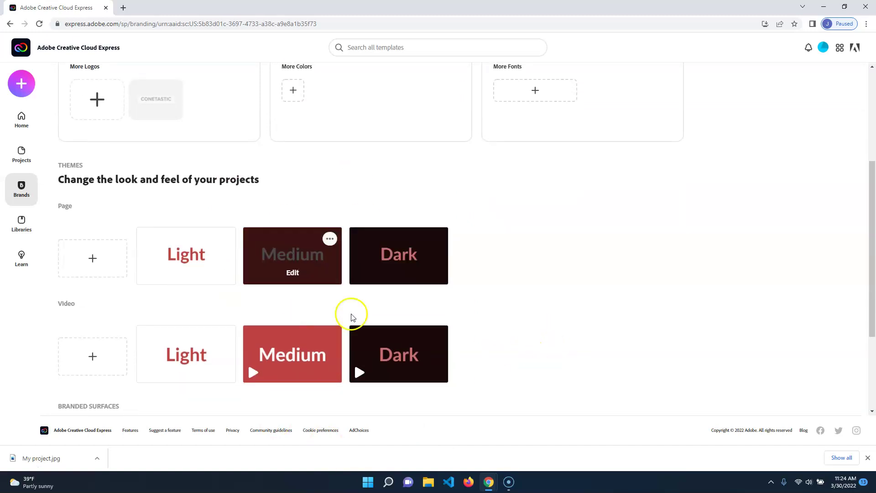
{"action": "scroll", "coordinate": [507, 365], "scroll_direction": "up", "scroll_amount": 4}
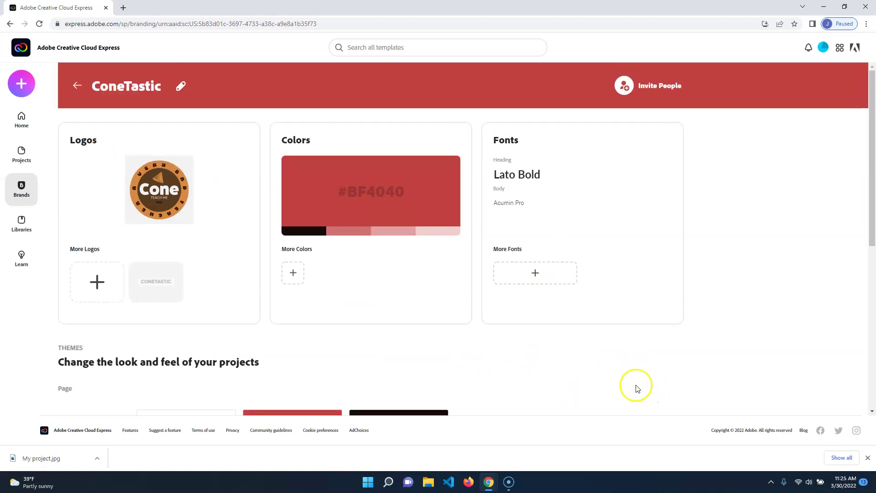
Step: View the sharing options for inviting people to the ConeTastic brand and close them without inviting anyone
{"action": "left_click", "coordinate": [624, 86]}
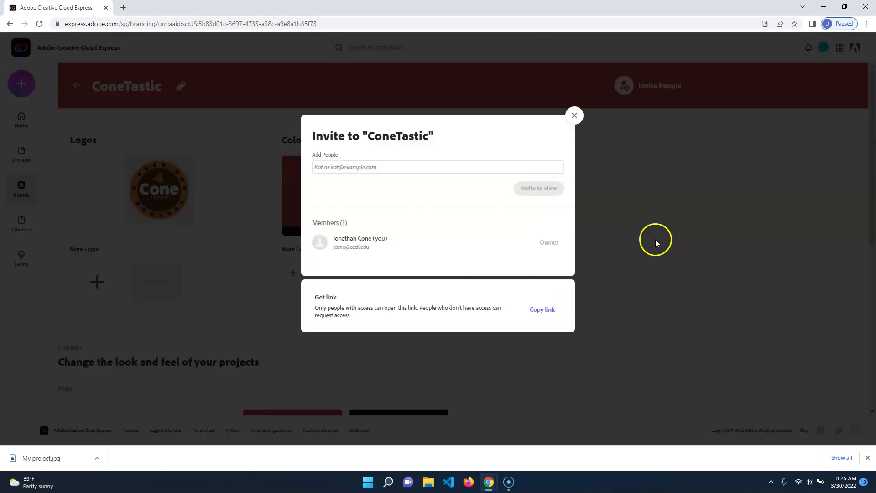
{"action": "left_click", "coordinate": [575, 117]}
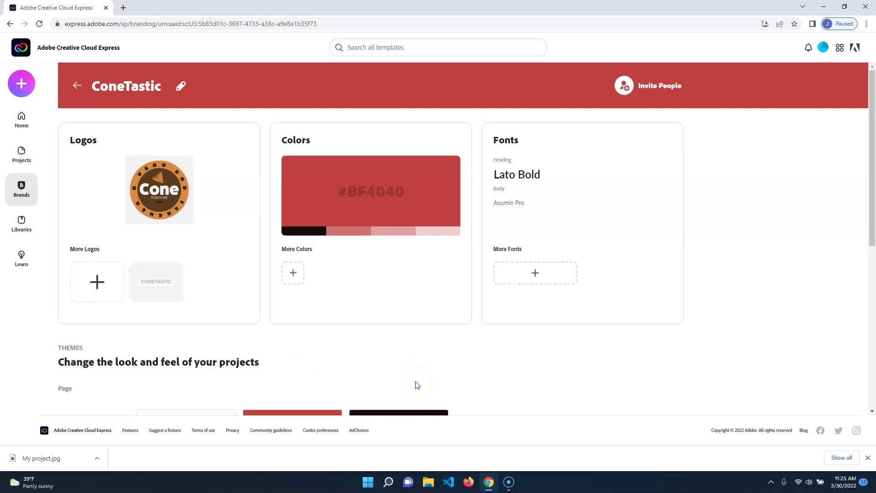
Step: Examine the available new project types and the image, video and PDF quick actions, and close the overview
{"action": "left_click", "coordinate": [22, 84]}
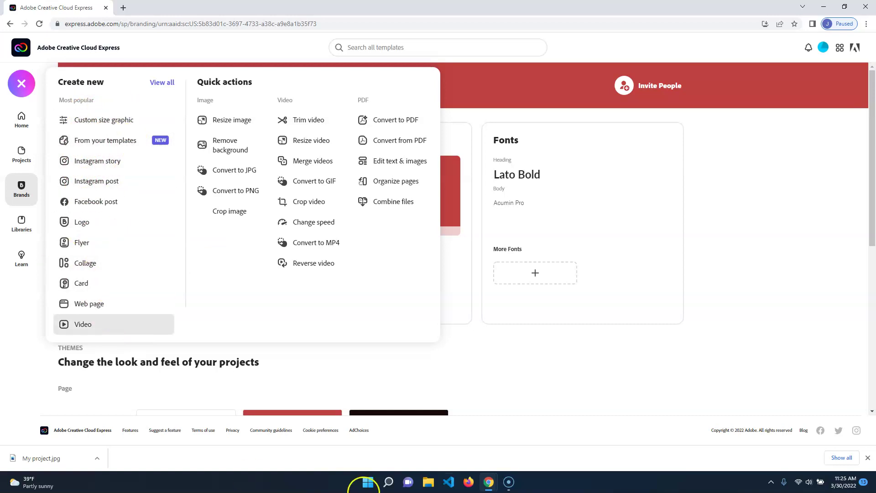
{"action": "left_click", "coordinate": [511, 346]}
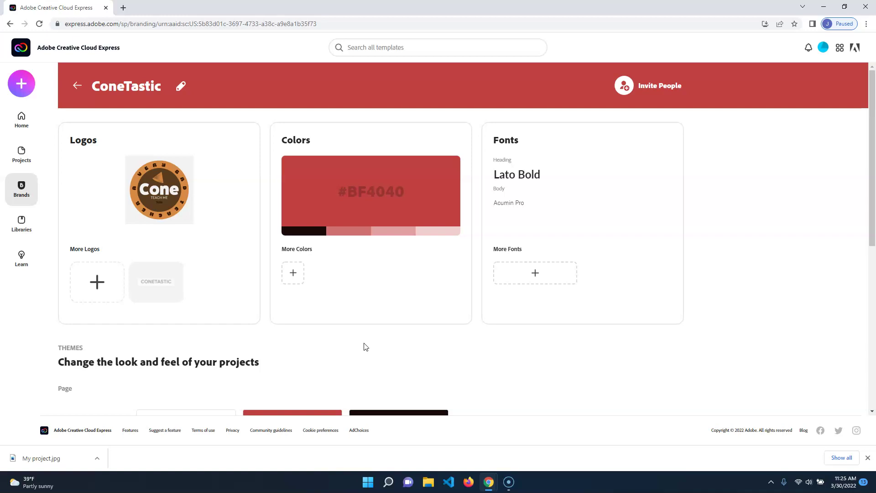
{"action": "left_click", "coordinate": [162, 162]}
{"action": "left_click", "coordinate": [22, 84]}
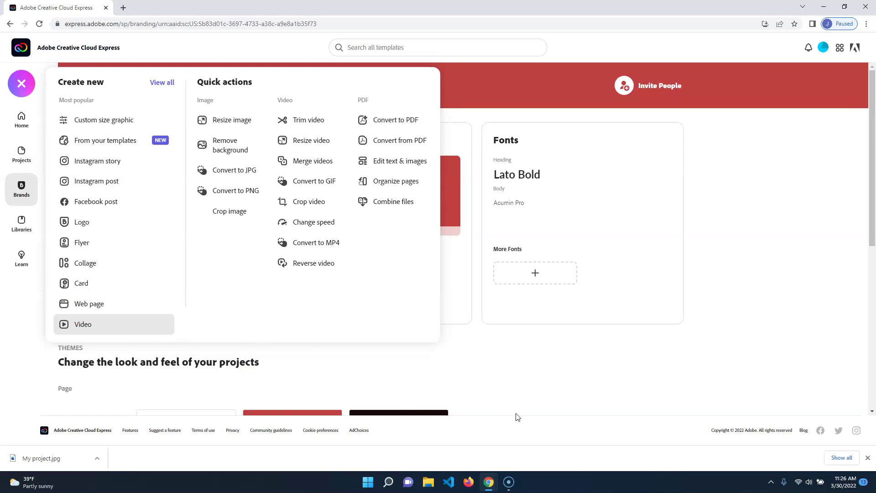
{"action": "left_click", "coordinate": [606, 393]}
{"action": "left_click", "coordinate": [610, 357]}
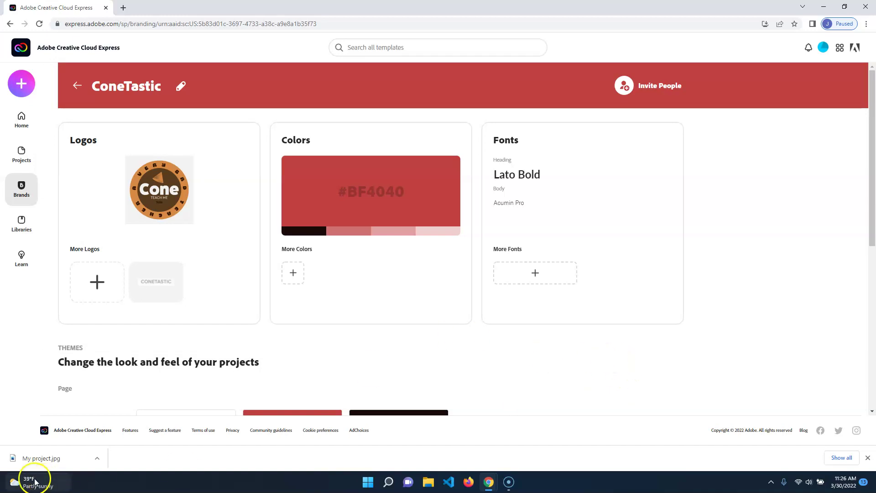